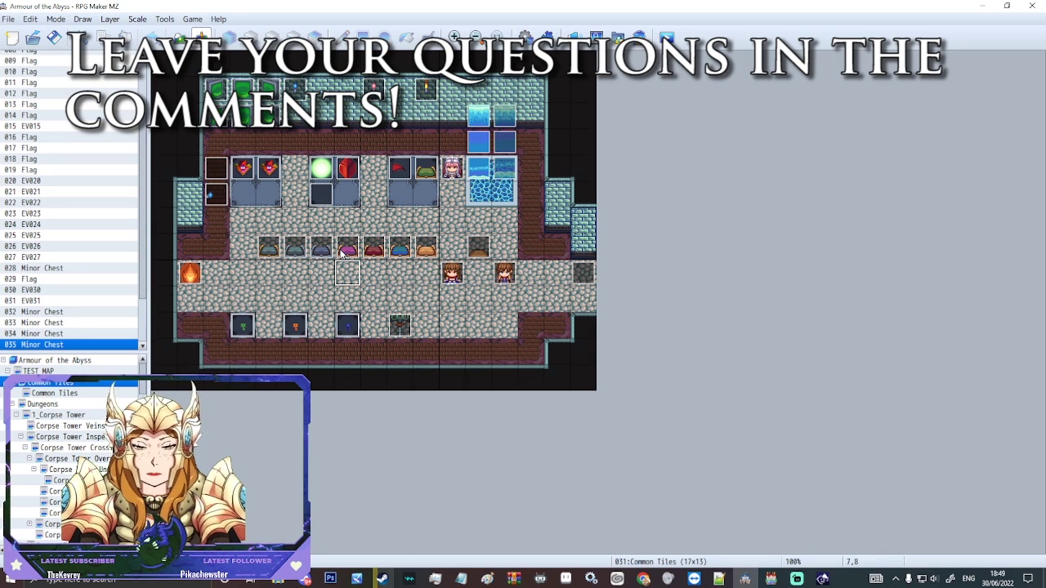
Step: Select the purple Minor Chest event (036) in the row of chests on the map
click(342, 254)
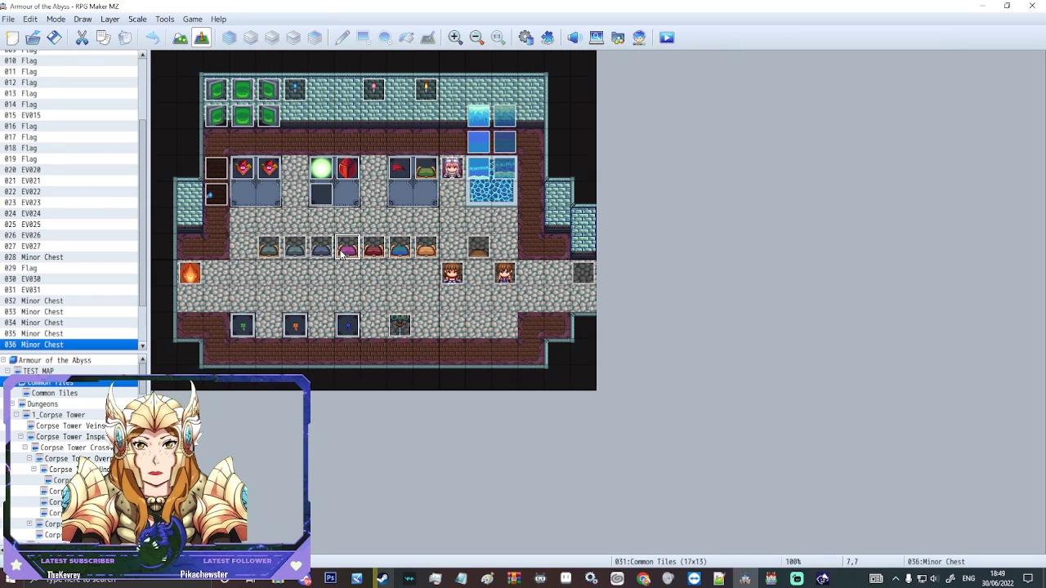
right_click(343, 246)
click(374, 257)
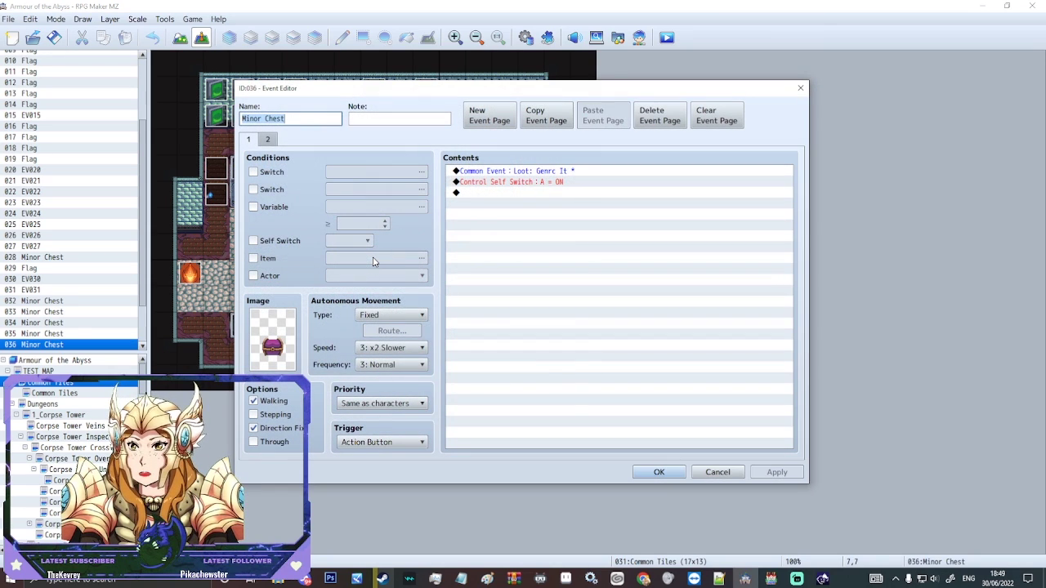
click(593, 226)
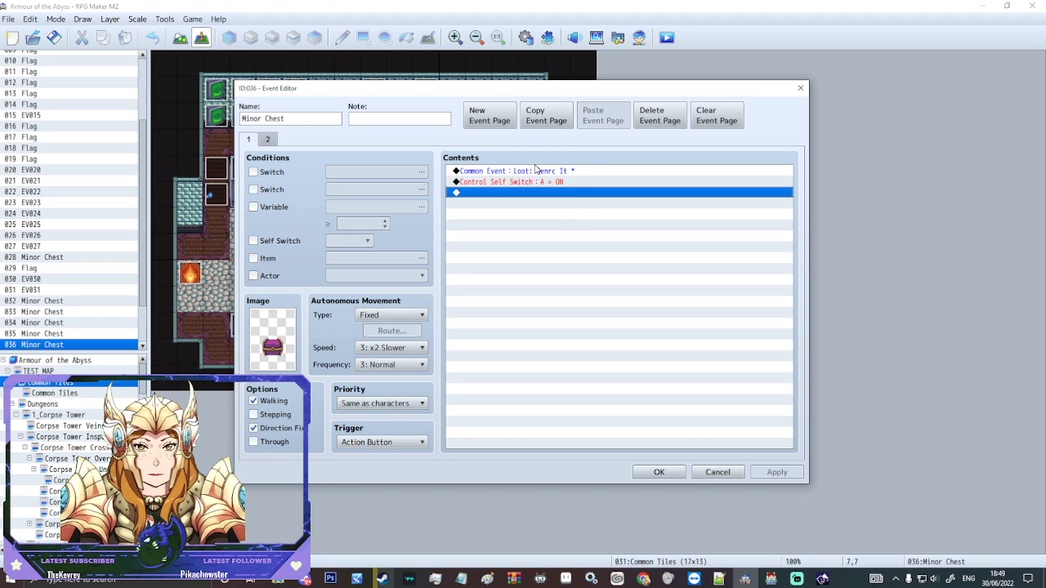
click(571, 182)
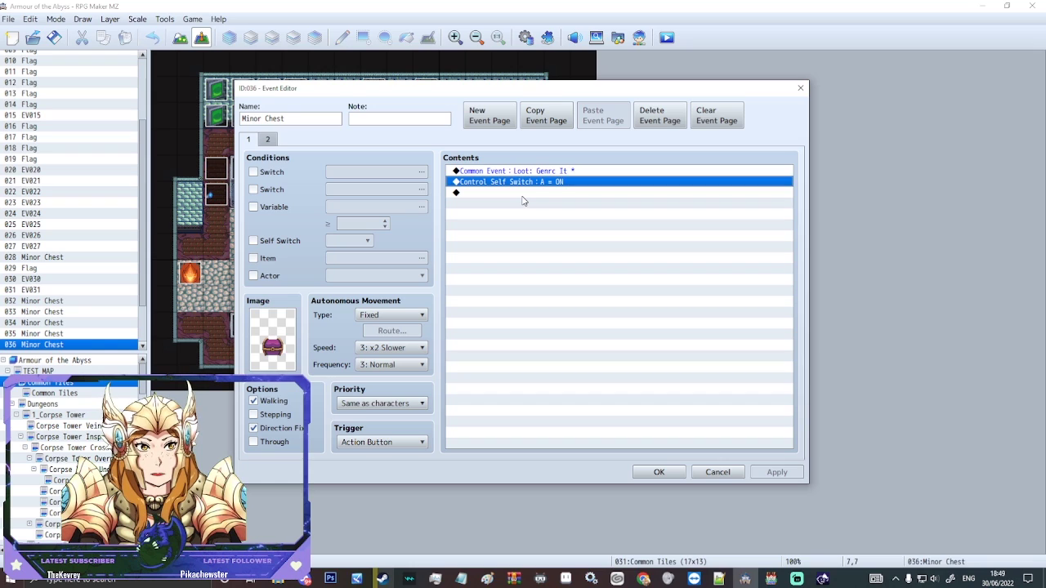
click(485, 172)
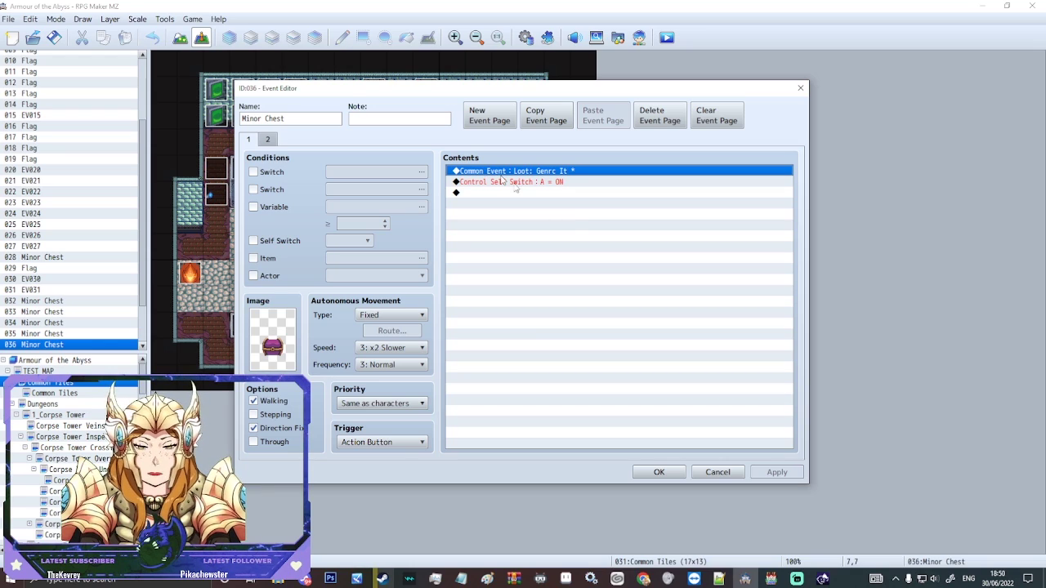
click(551, 181)
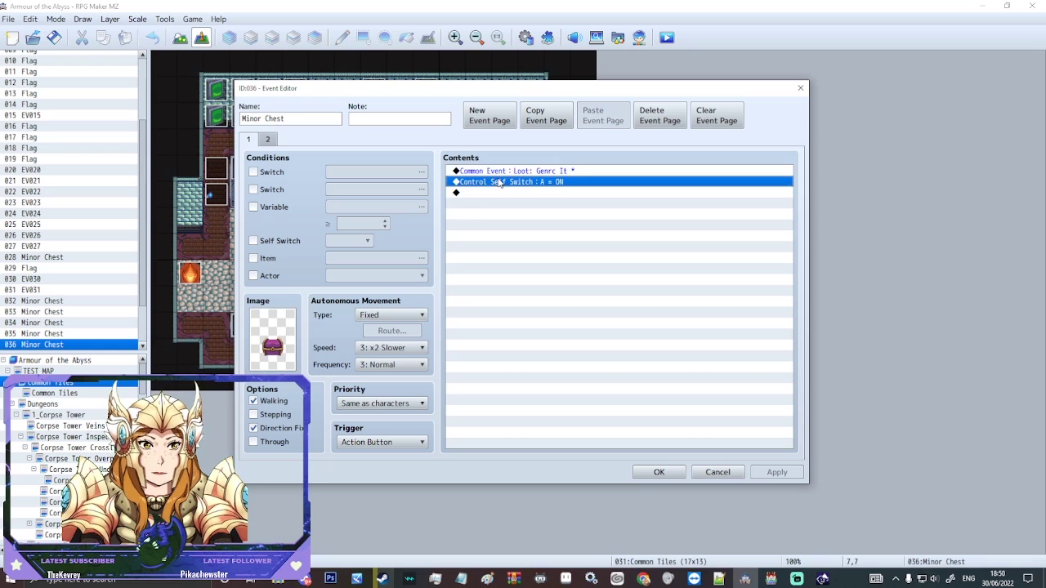
key(Up)
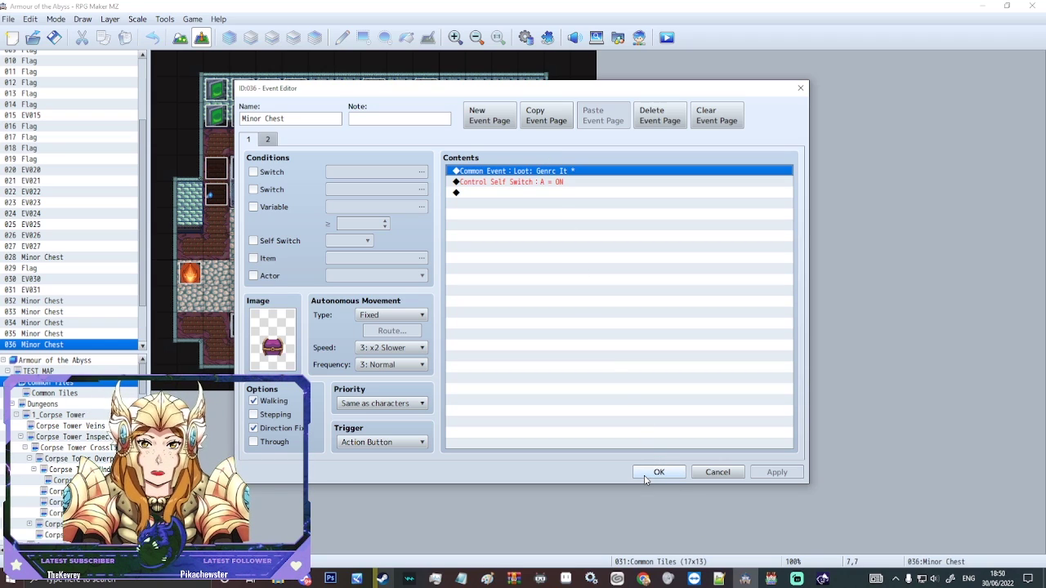
click(657, 472)
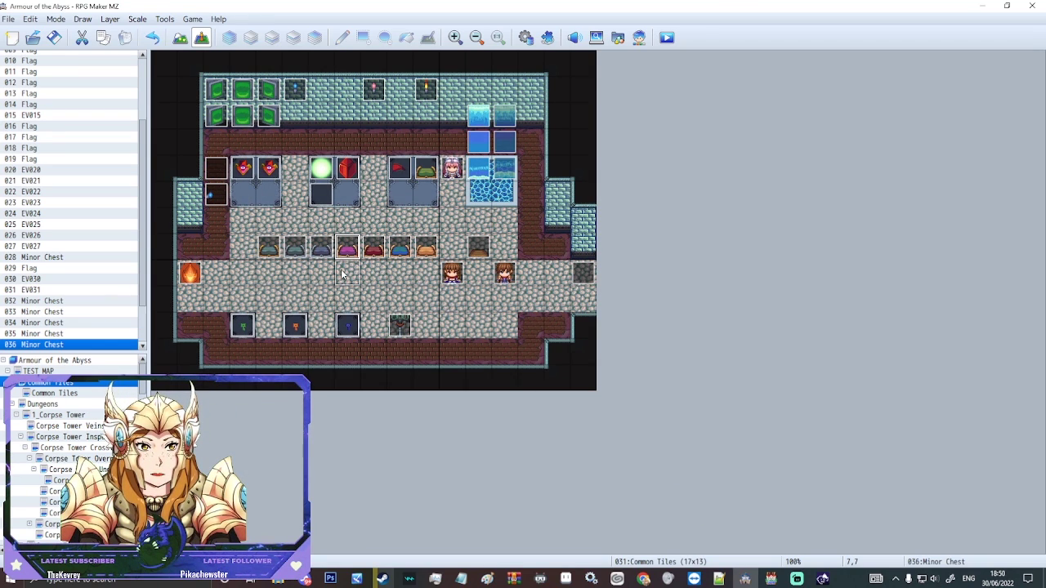
key(F9)
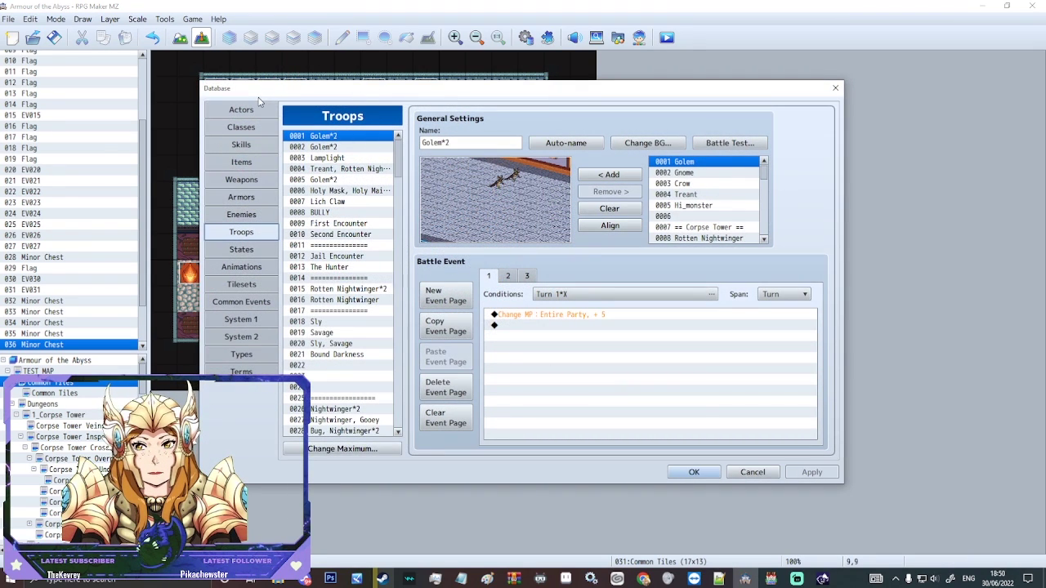
click(241, 111)
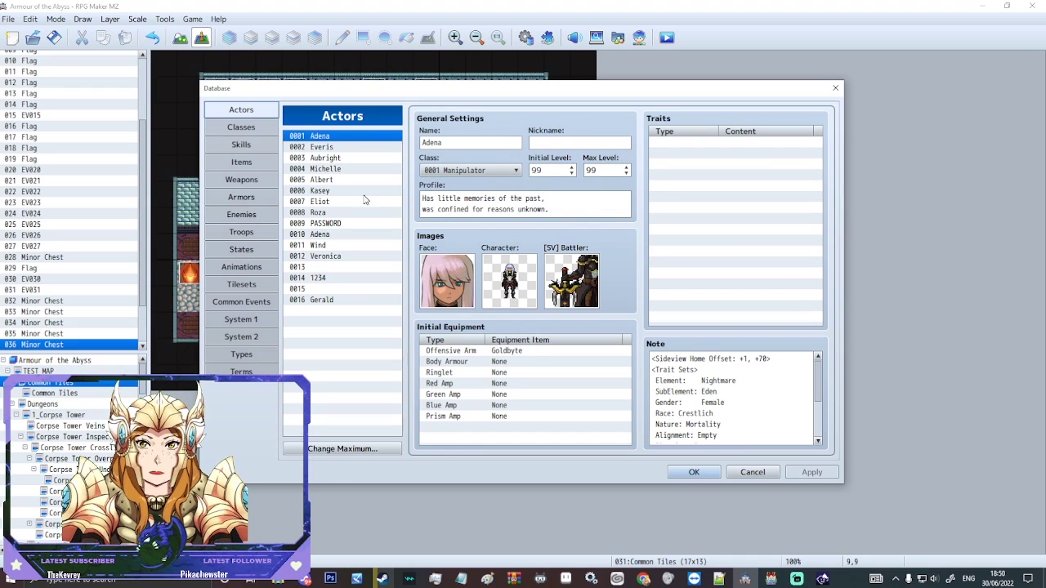
click(317, 257)
click(321, 279)
click(312, 266)
key(Down)
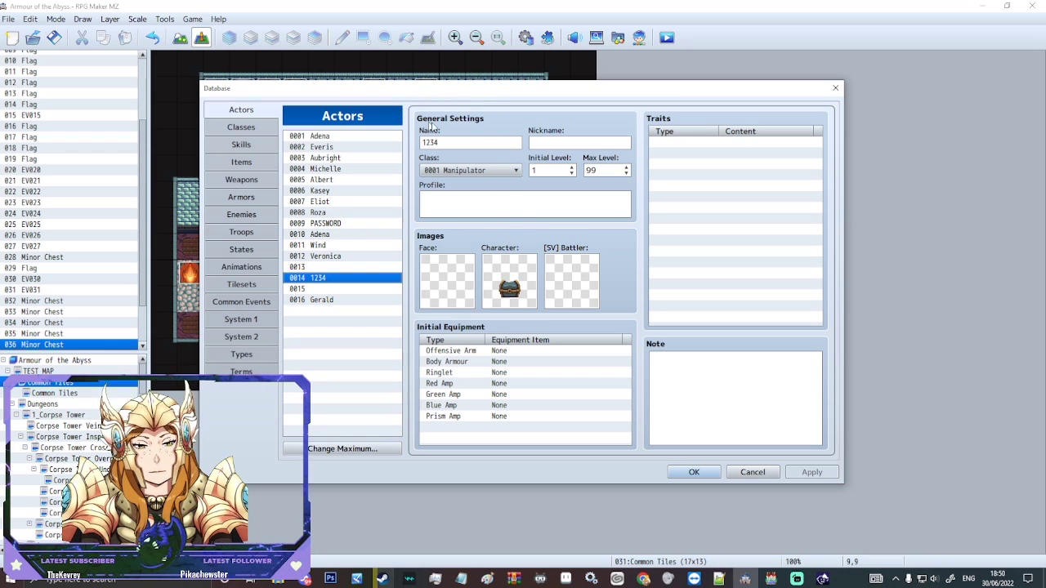
double_click(458, 141)
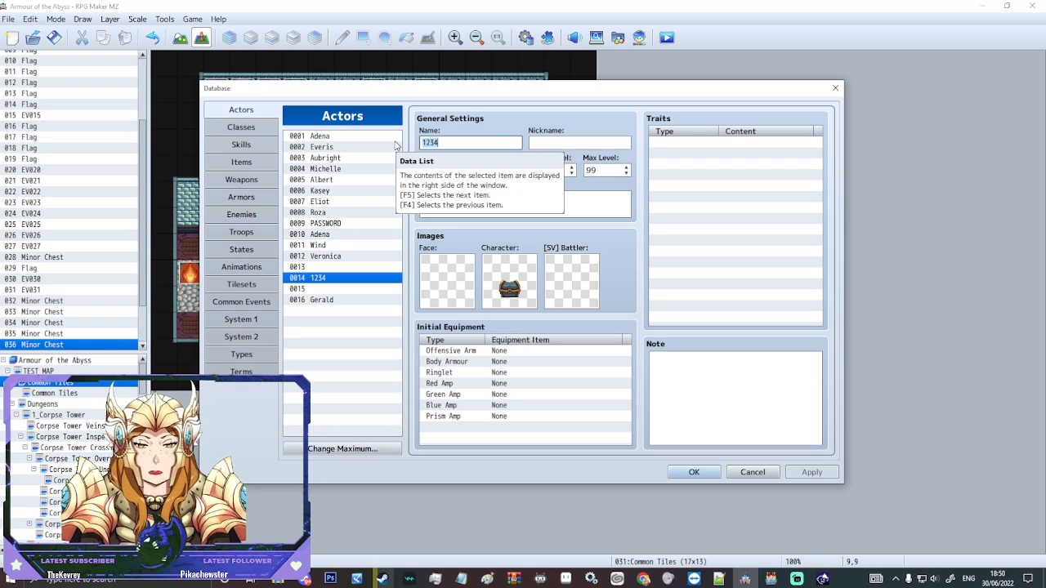
Step: Close the database and open the Minor Chest event for editing
click(693, 472)
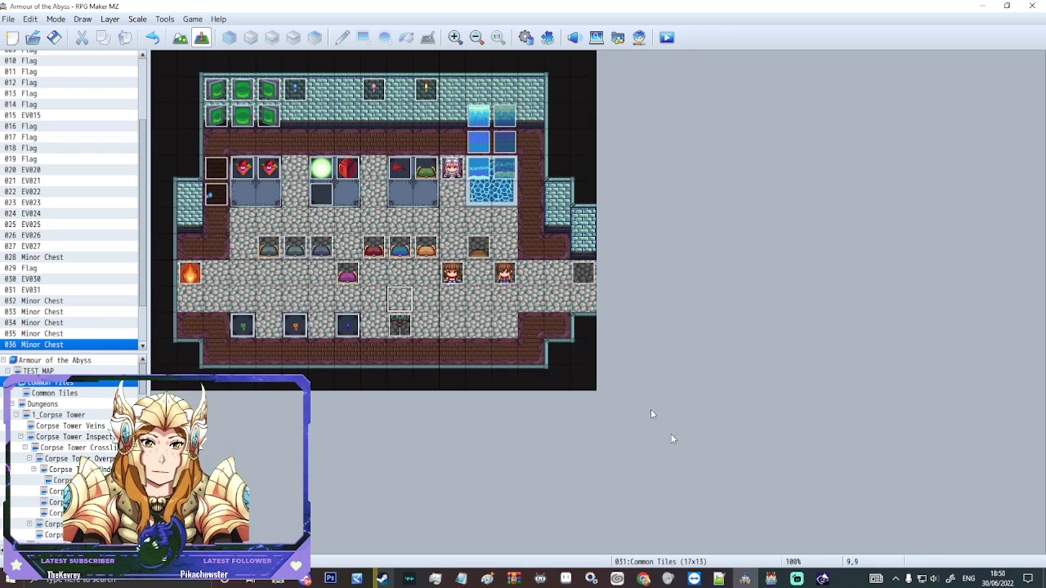
right_click(353, 277)
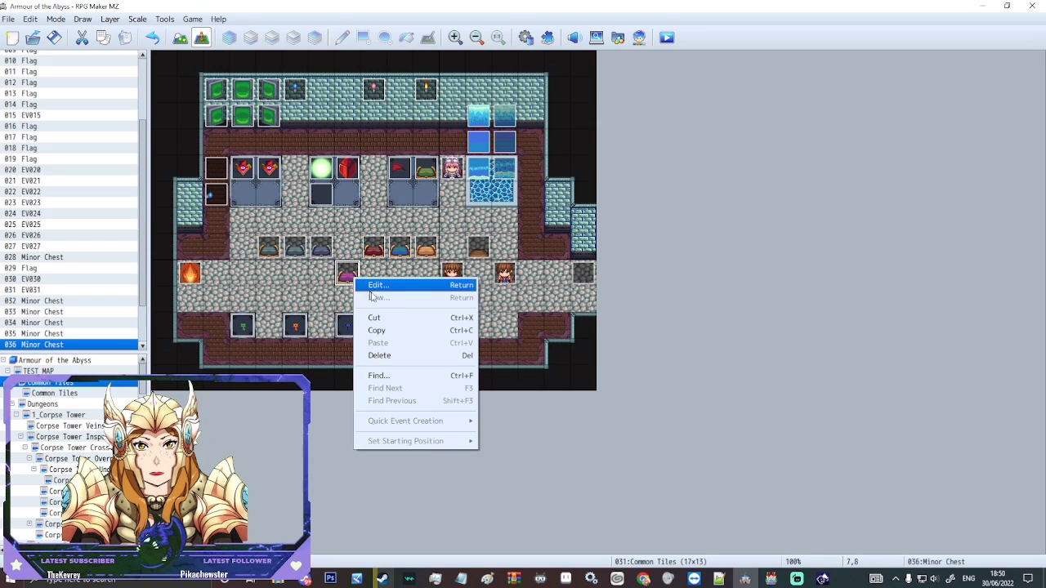
click(392, 286)
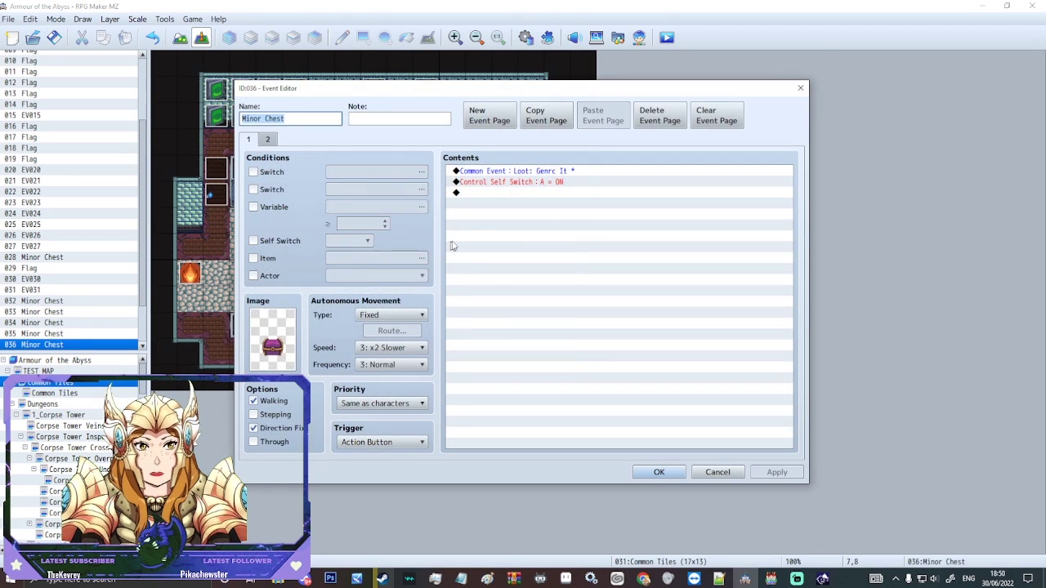
Step: Insert a Conditional Branch at the Loot common event line from the first command page
click(496, 172)
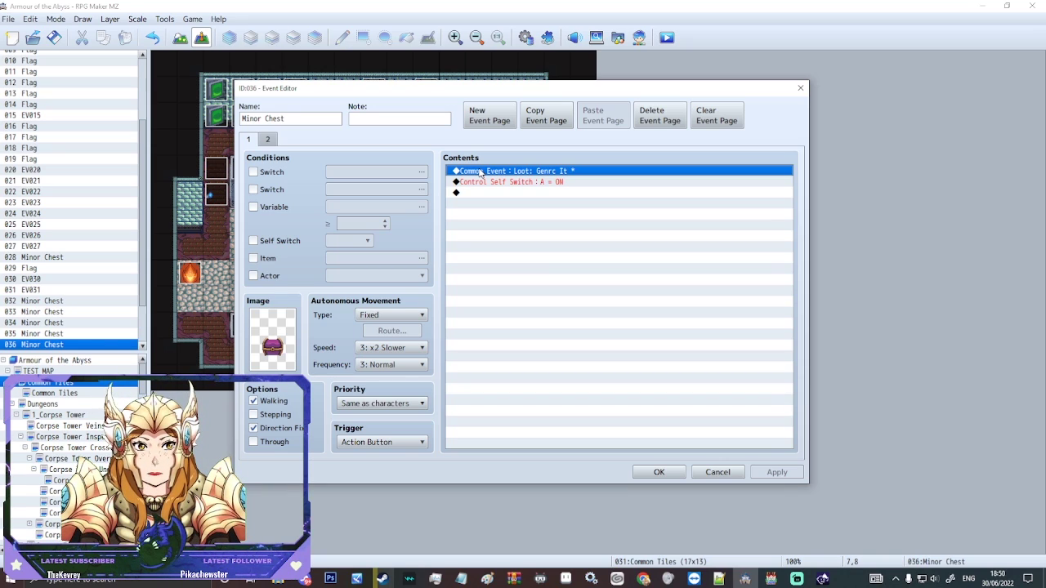
key(Insert)
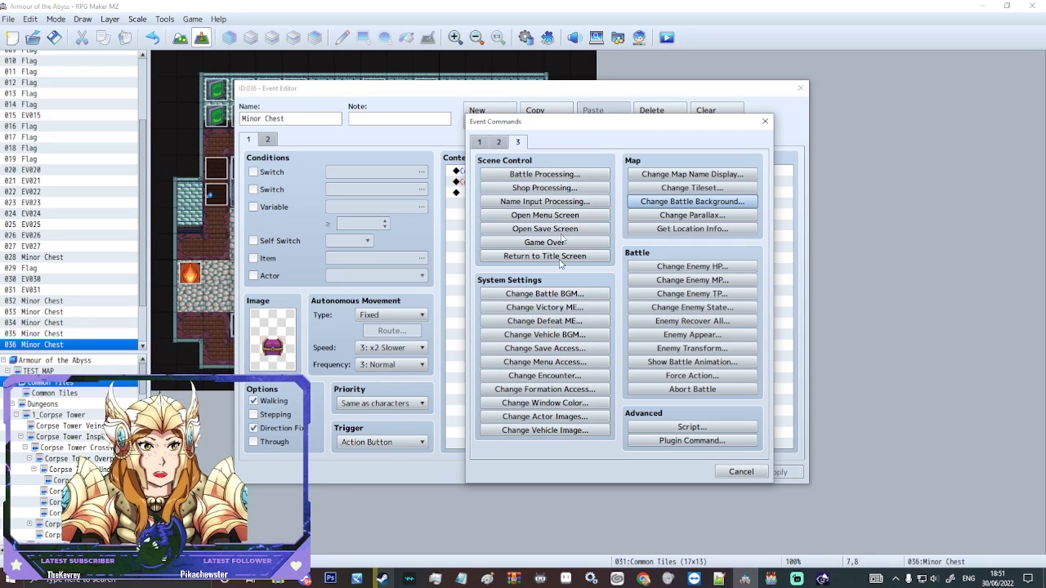
click(480, 142)
click(482, 142)
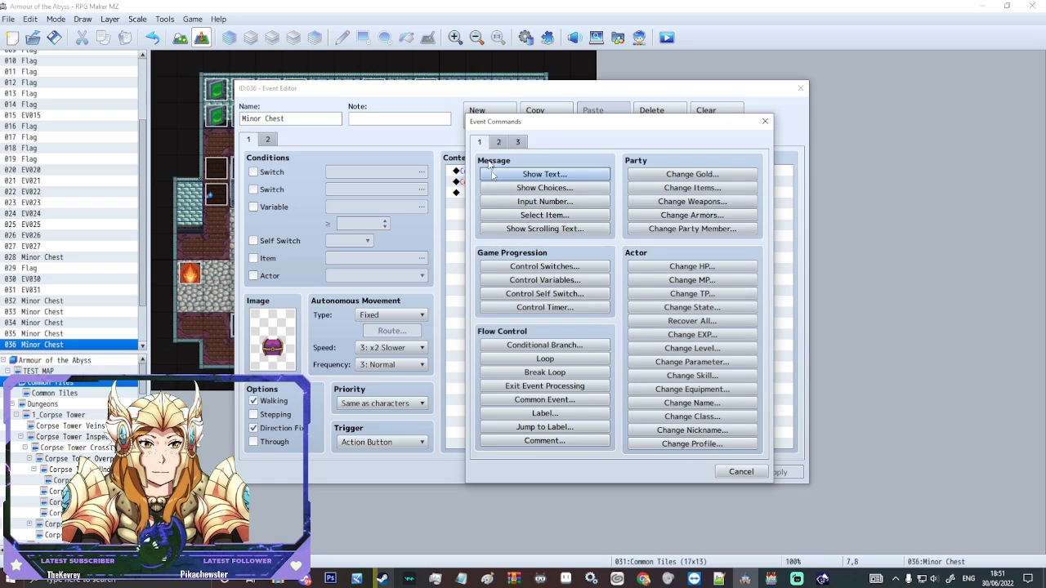
click(546, 345)
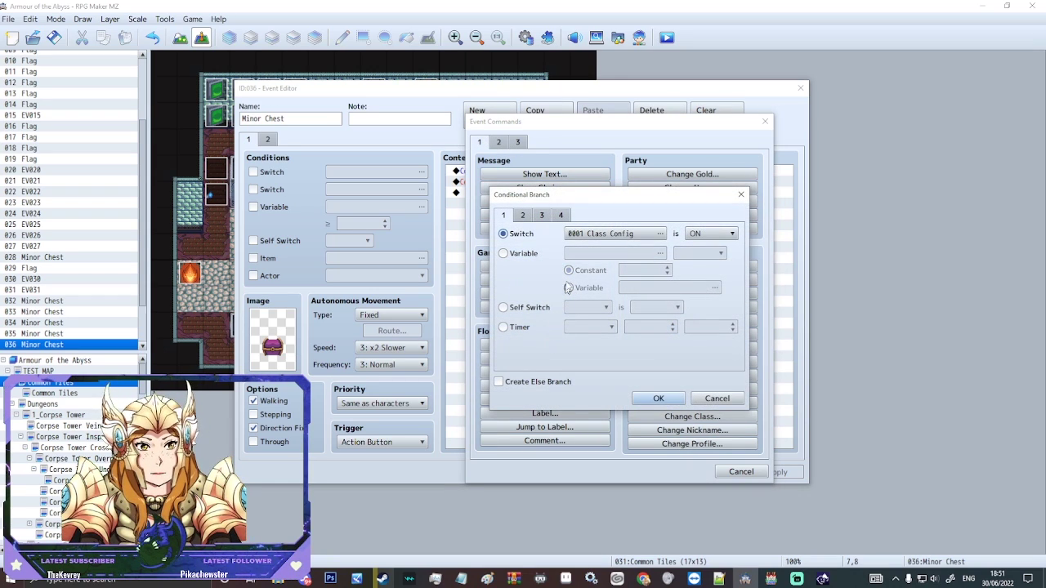
Step: Base the branch condition on actor 0014 1234
click(523, 216)
click(541, 216)
click(503, 216)
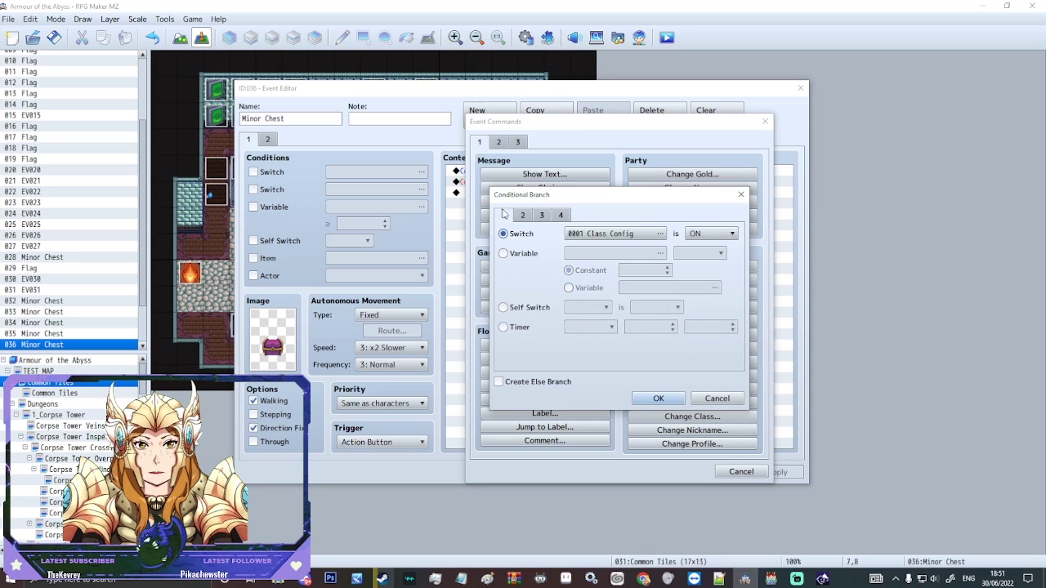
click(523, 216)
click(541, 215)
click(560, 215)
key(Left)
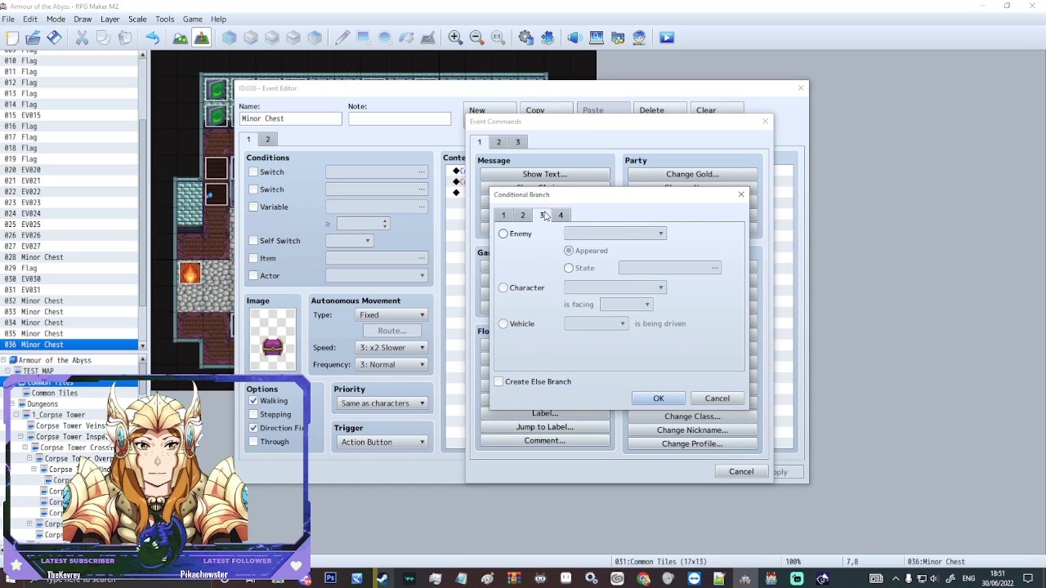
click(561, 216)
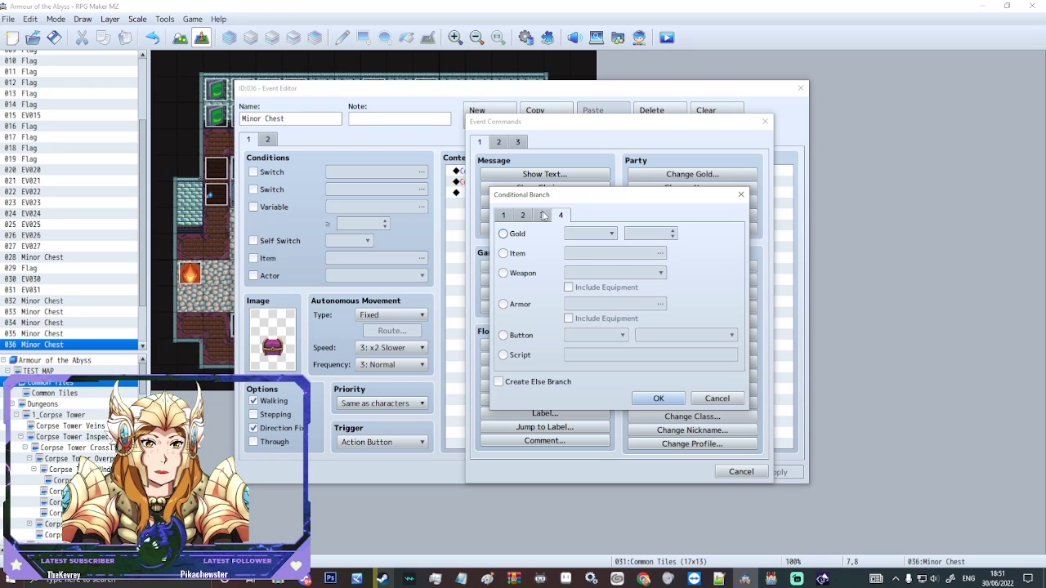
click(542, 216)
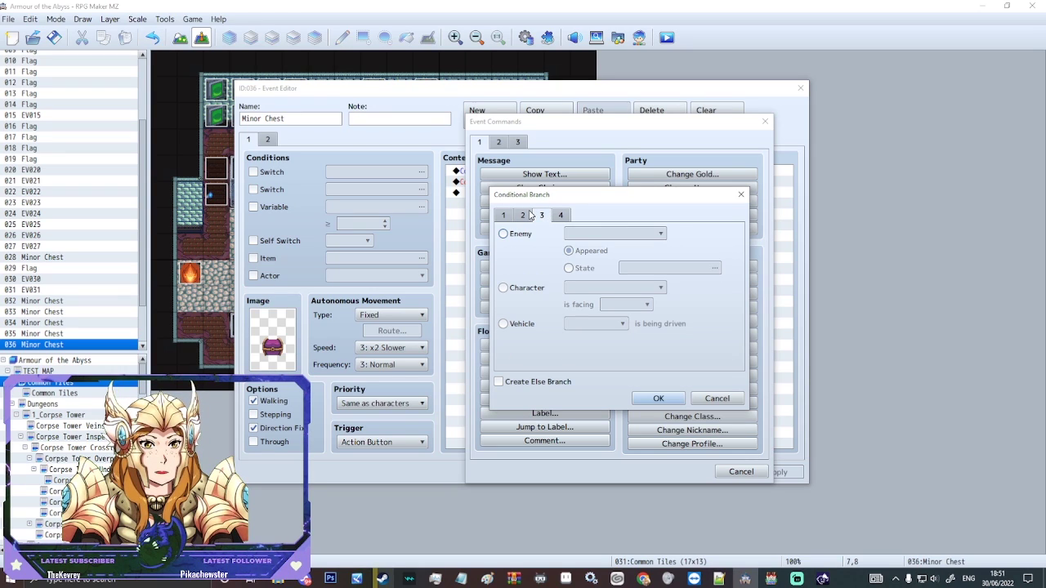
click(523, 215)
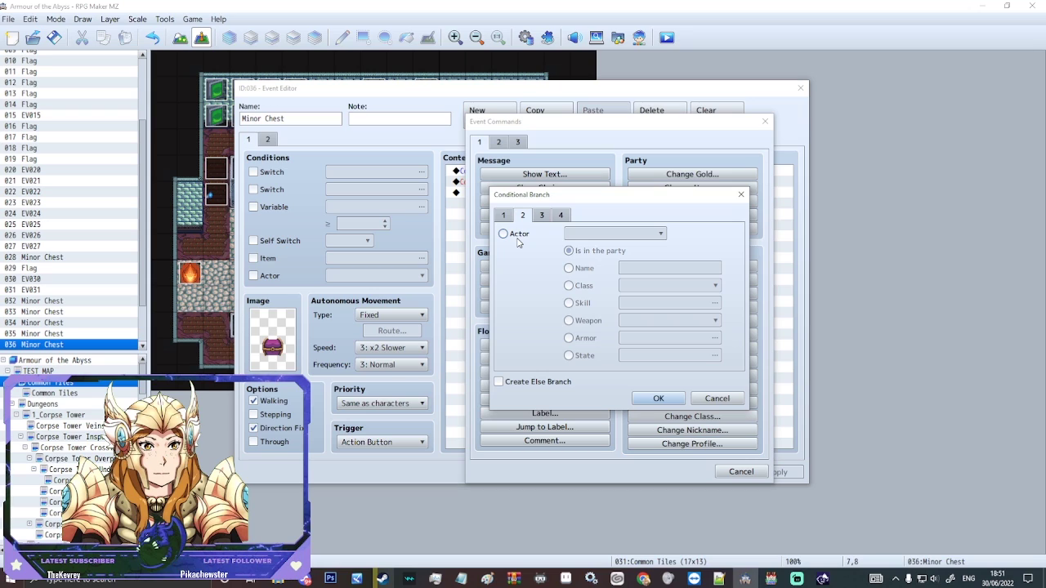
click(504, 234)
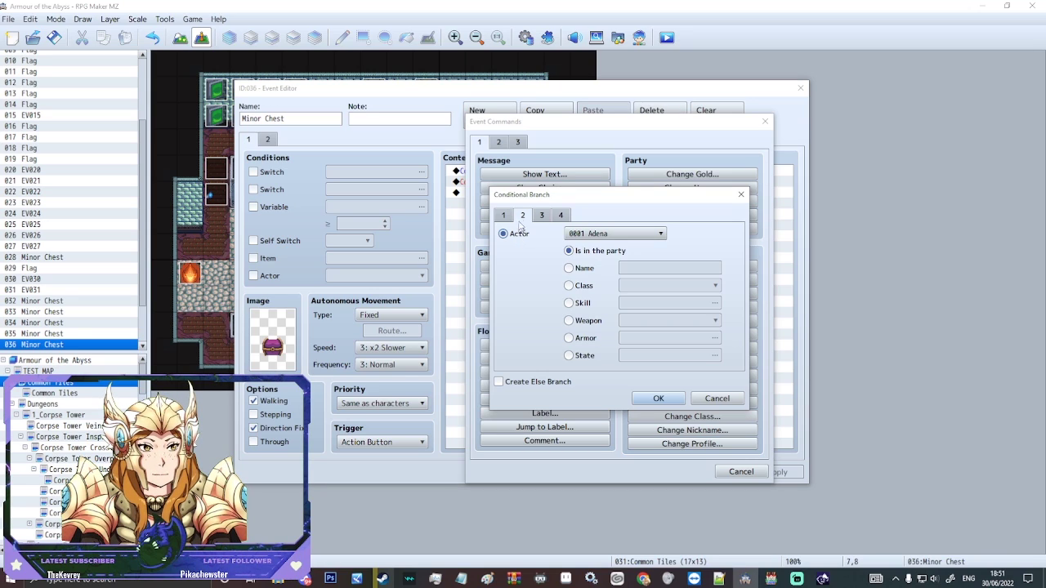
click(633, 236)
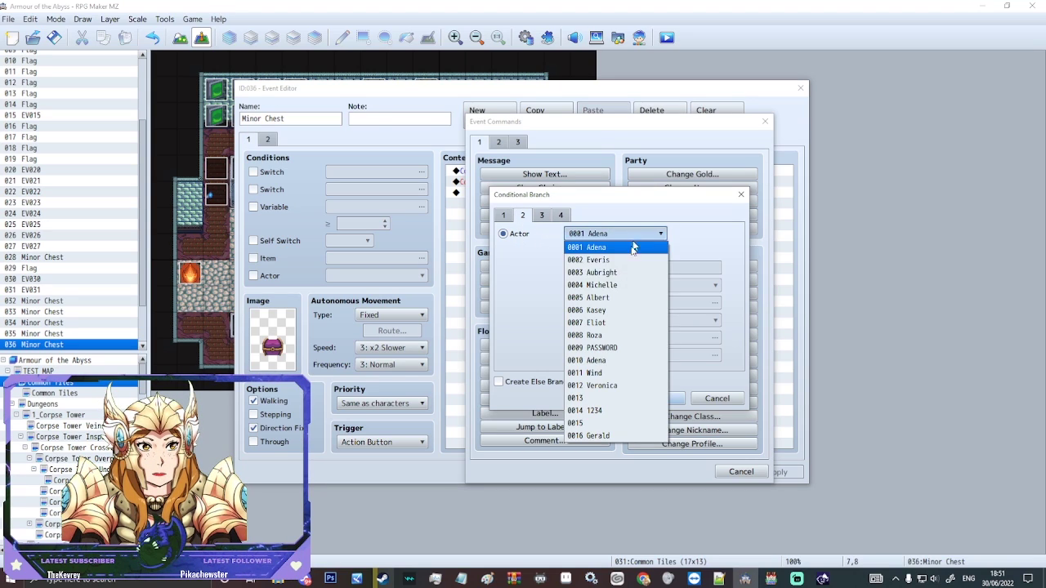
click(585, 410)
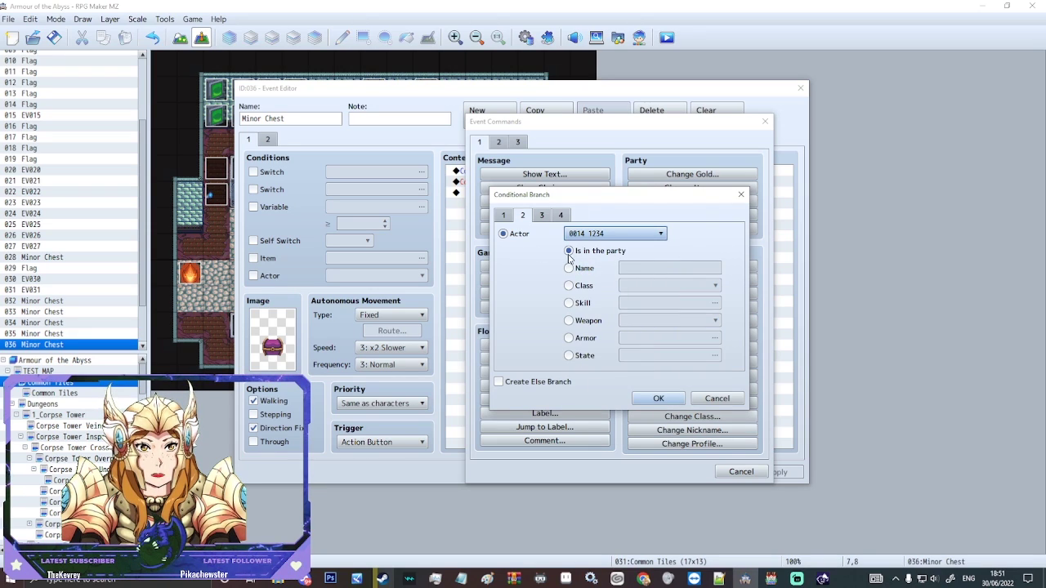
Step: Check that the actor's name is 4321, add an Else branch, and confirm
click(577, 269)
click(670, 270)
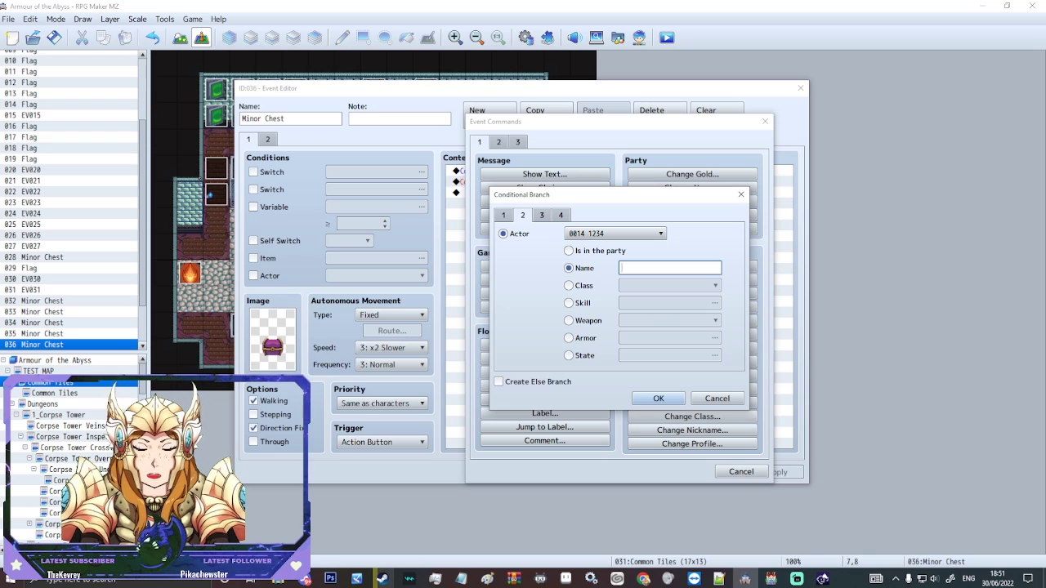
text(432)
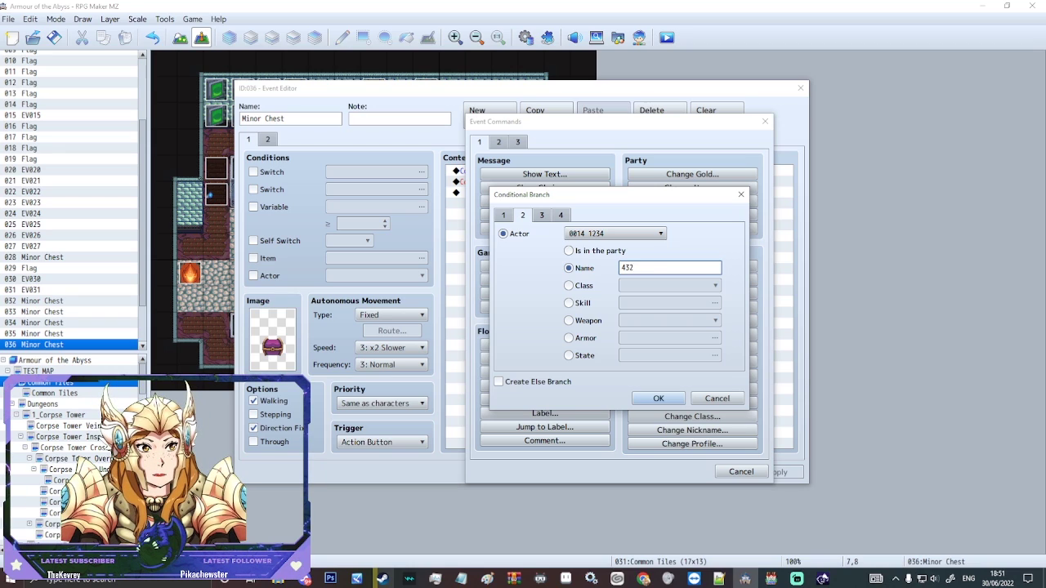
text(1)
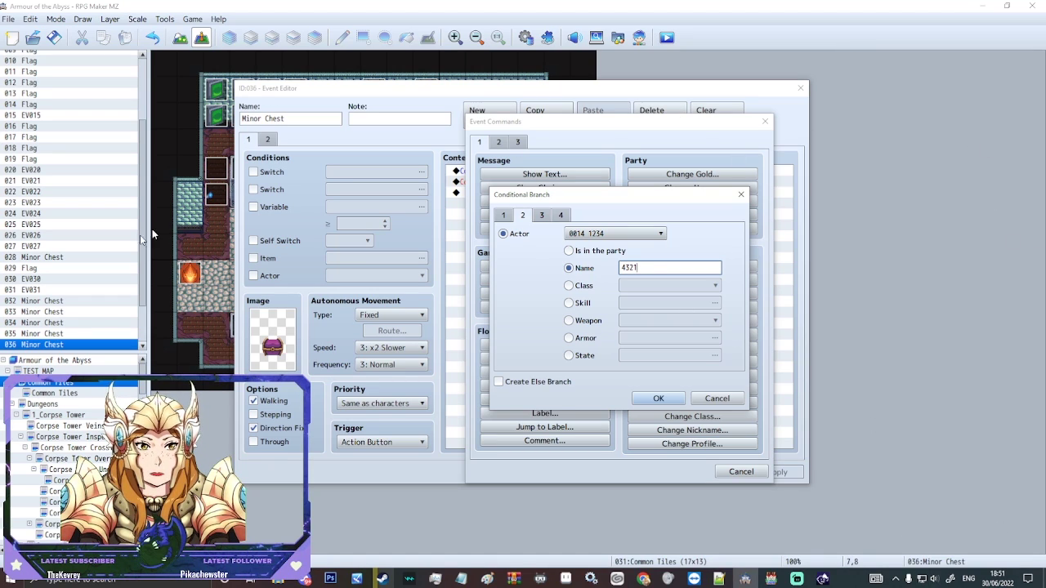
double_click(629, 268)
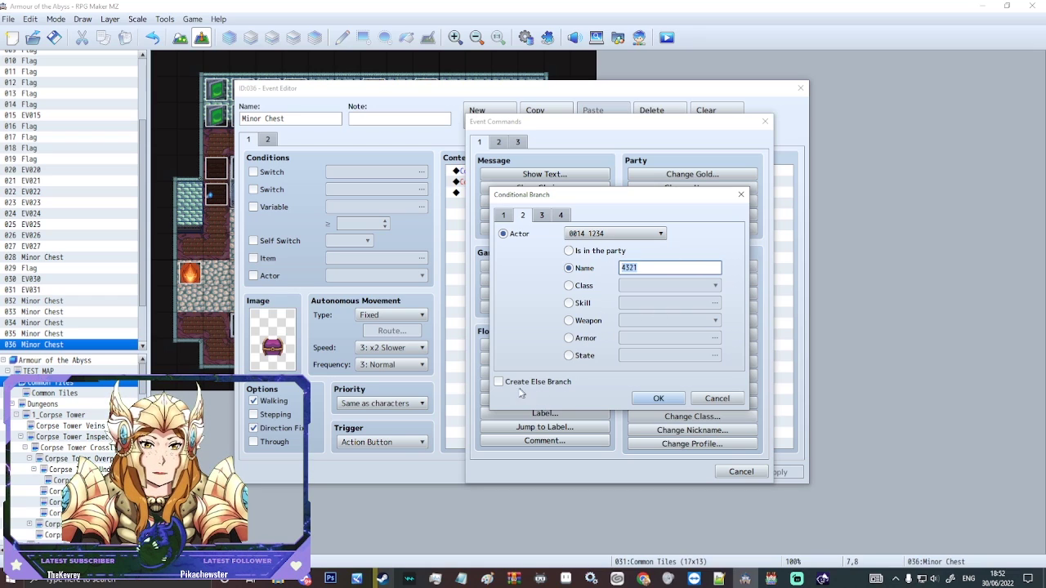
click(512, 382)
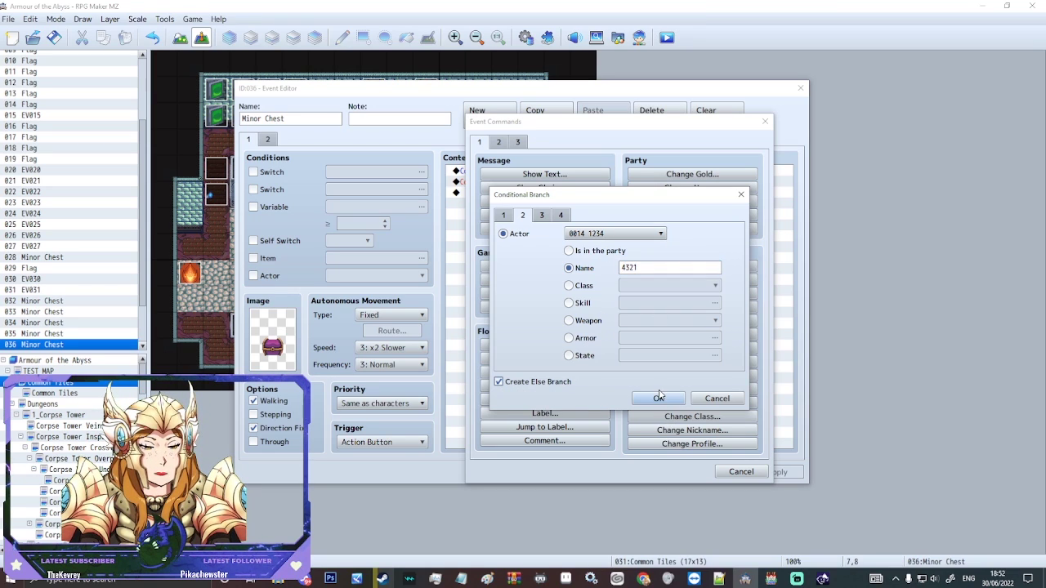
click(657, 399)
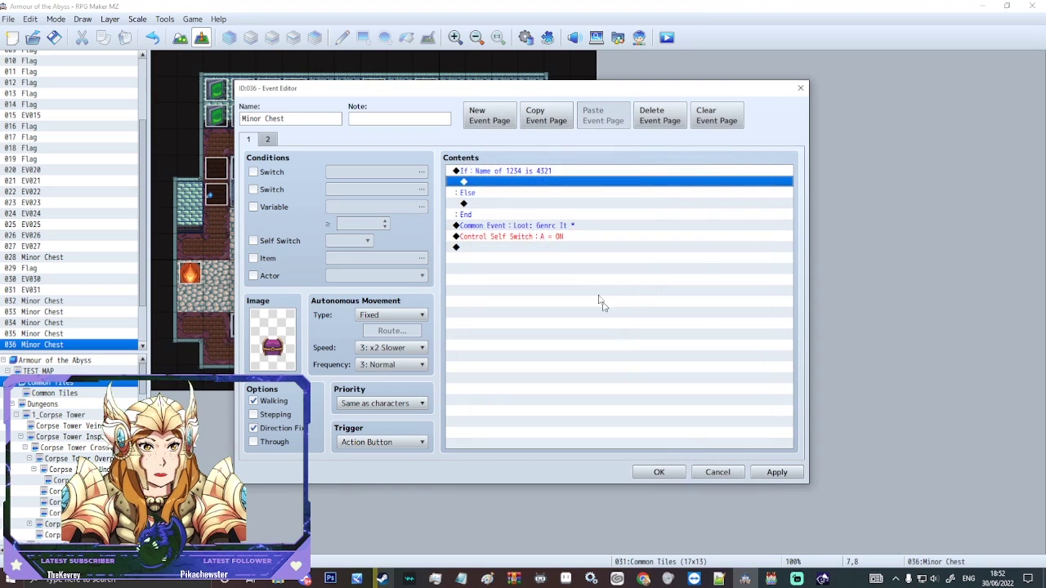
Step: Move the Loot common event and Self Switch A = ON lines into the If branch
click(498, 226)
shift+click(516, 236)
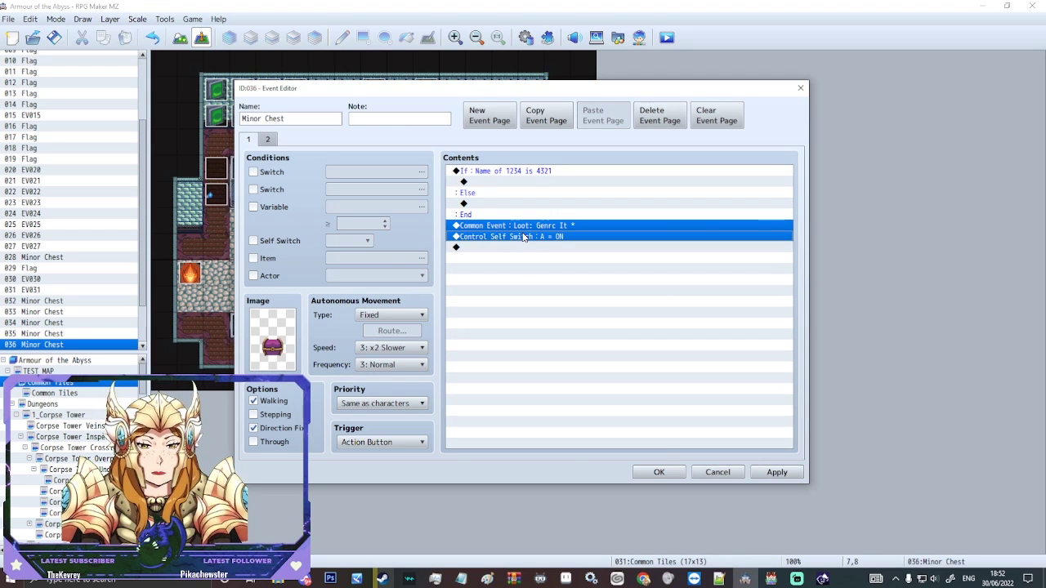
key(Delete)
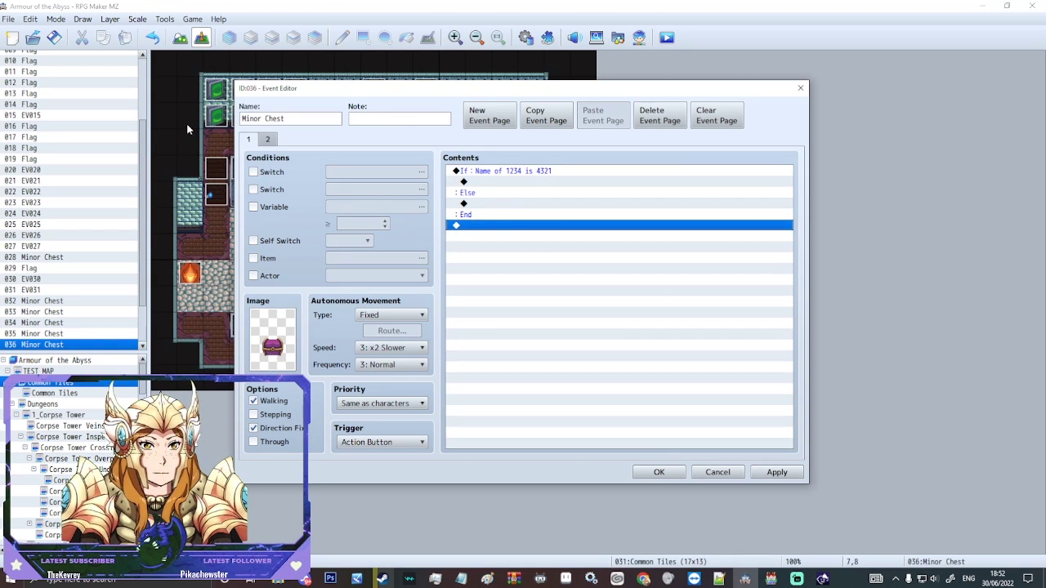
click(269, 140)
click(249, 139)
click(515, 224)
click(503, 182)
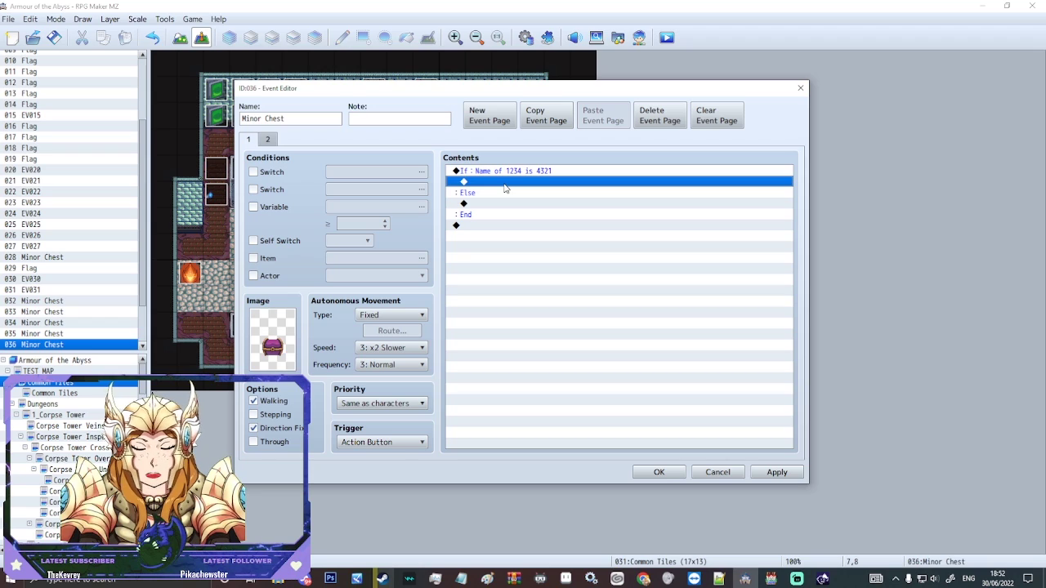
key(ctrl+v)
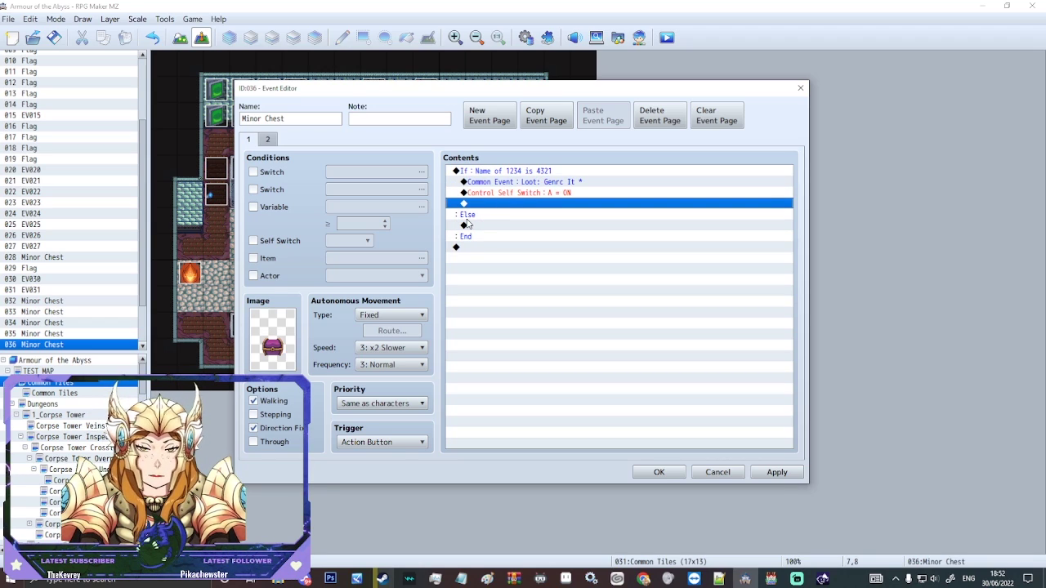
Step: Select the If…End block as the spot for a new command
click(490, 183)
click(503, 204)
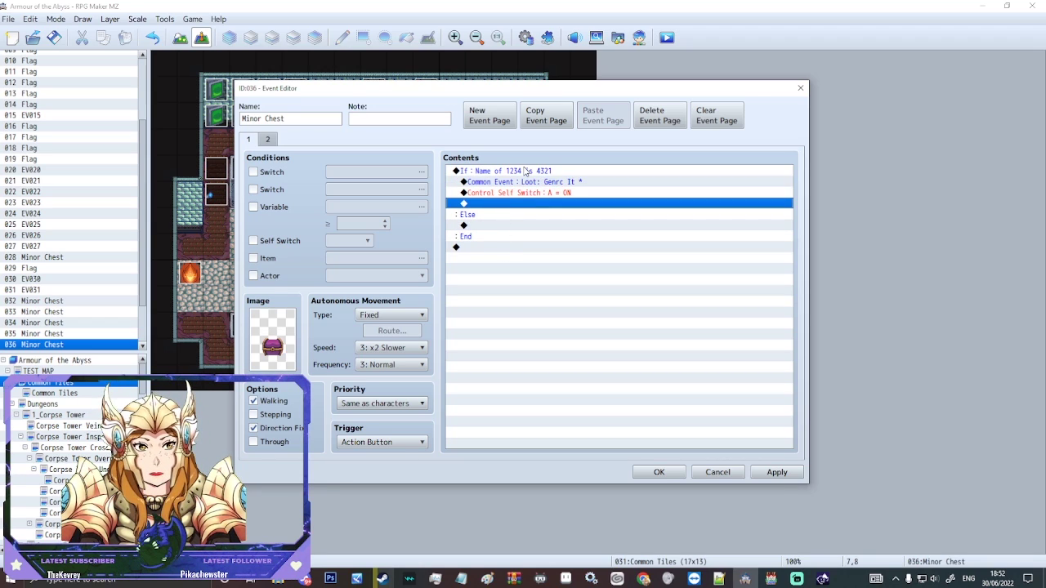
click(527, 172)
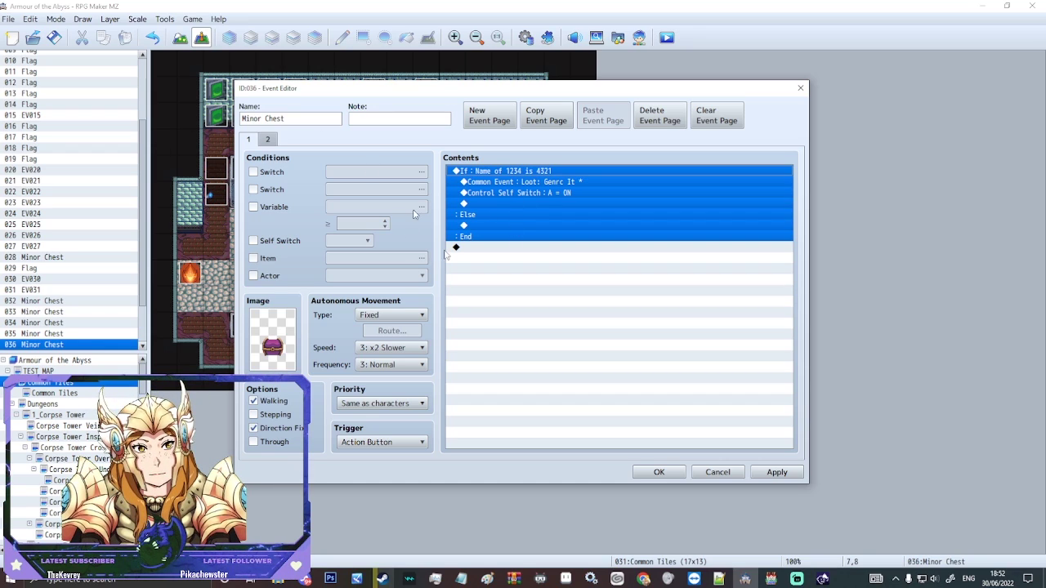
double_click(500, 225)
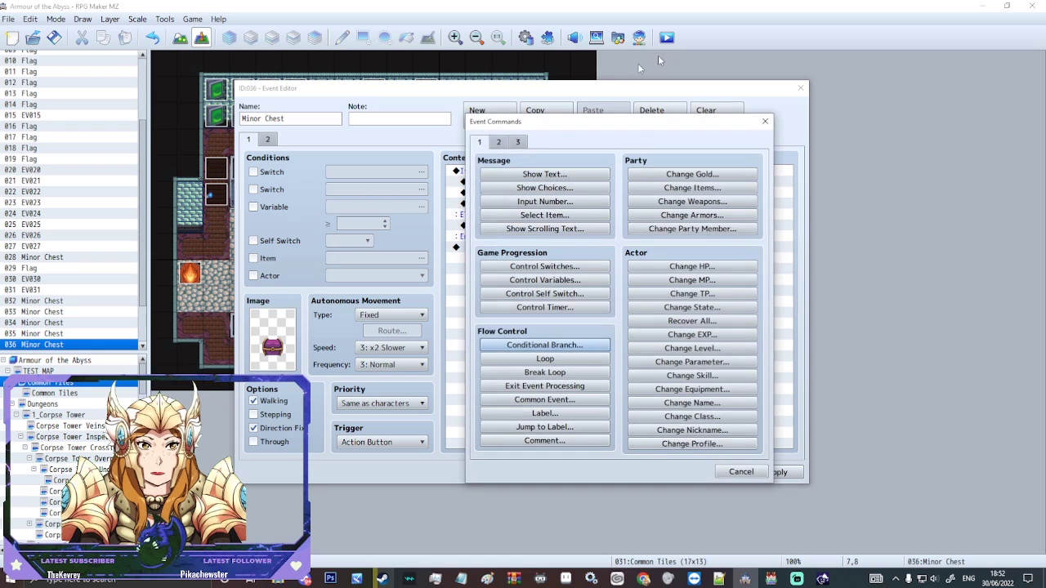
Step: Add the message 'Please enter the password!' before the branch
key(Escape)
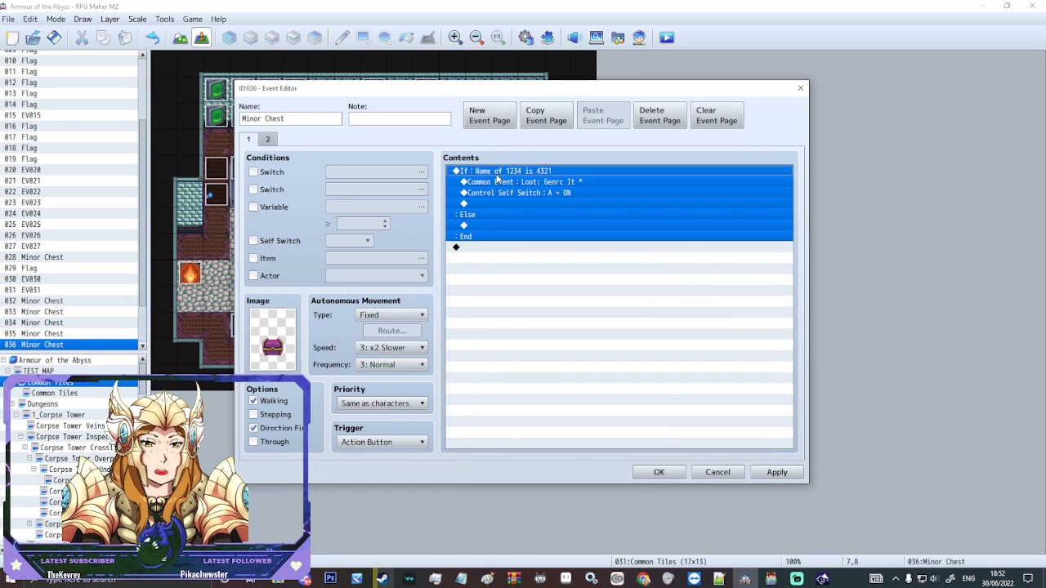
key(Insert)
click(504, 173)
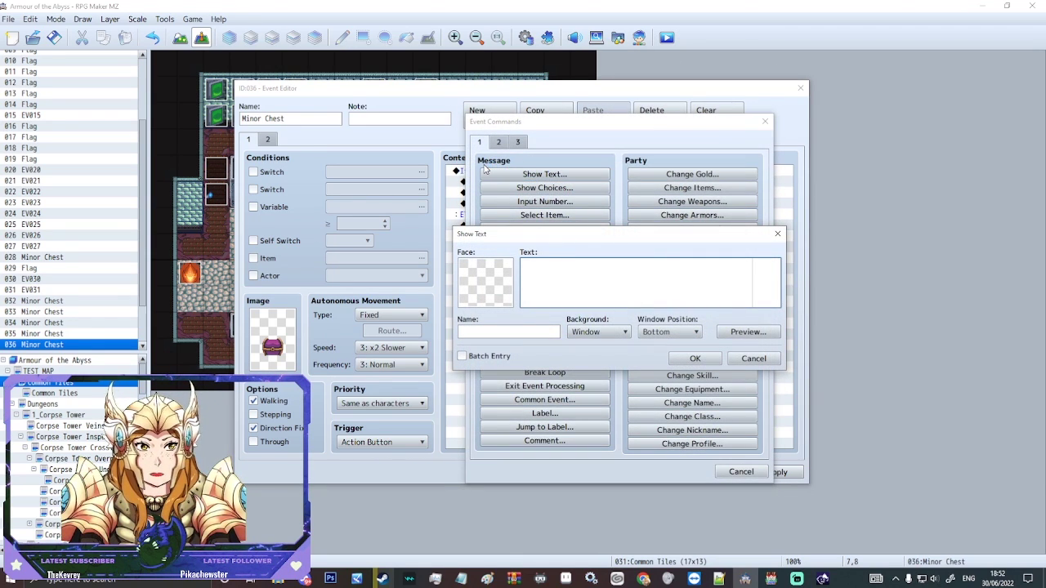
text(Please)
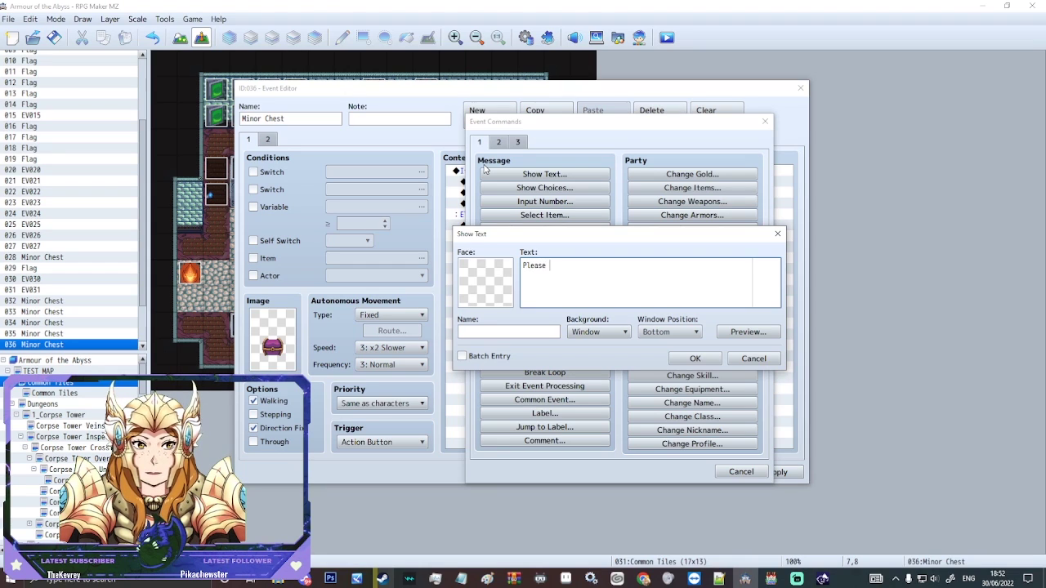
text( enter the p)
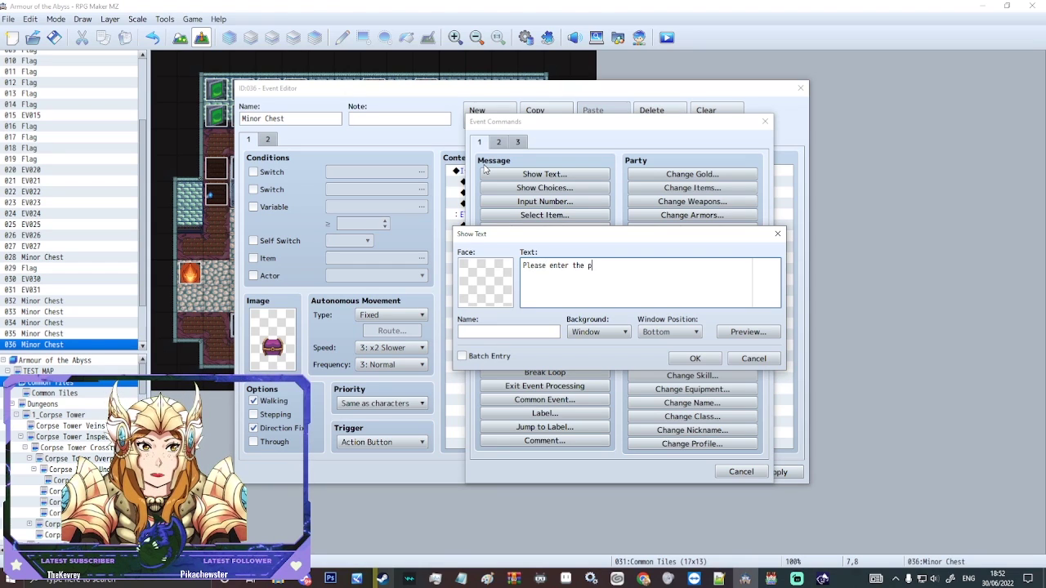
text(assword!)
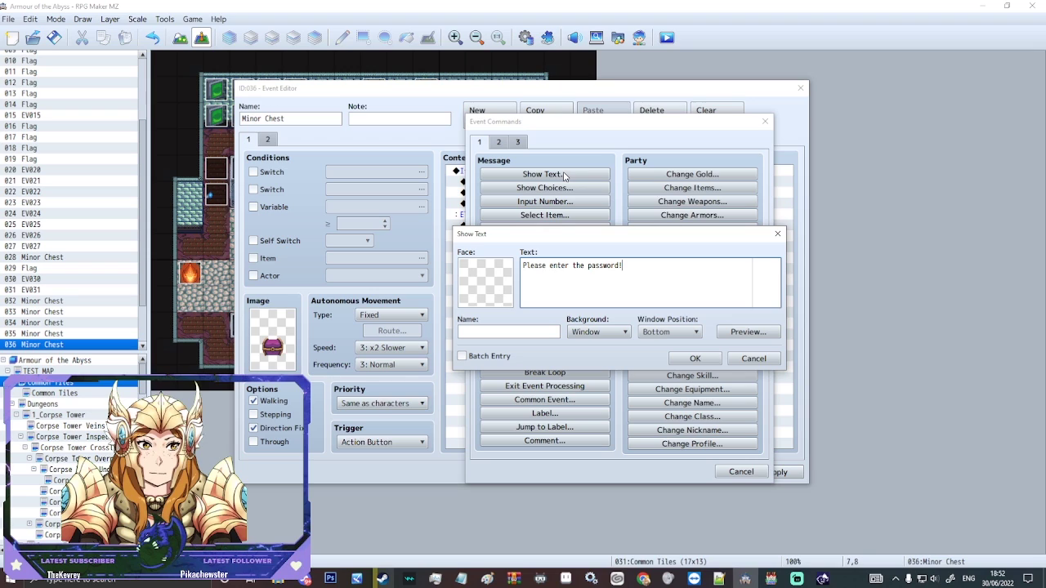
click(693, 360)
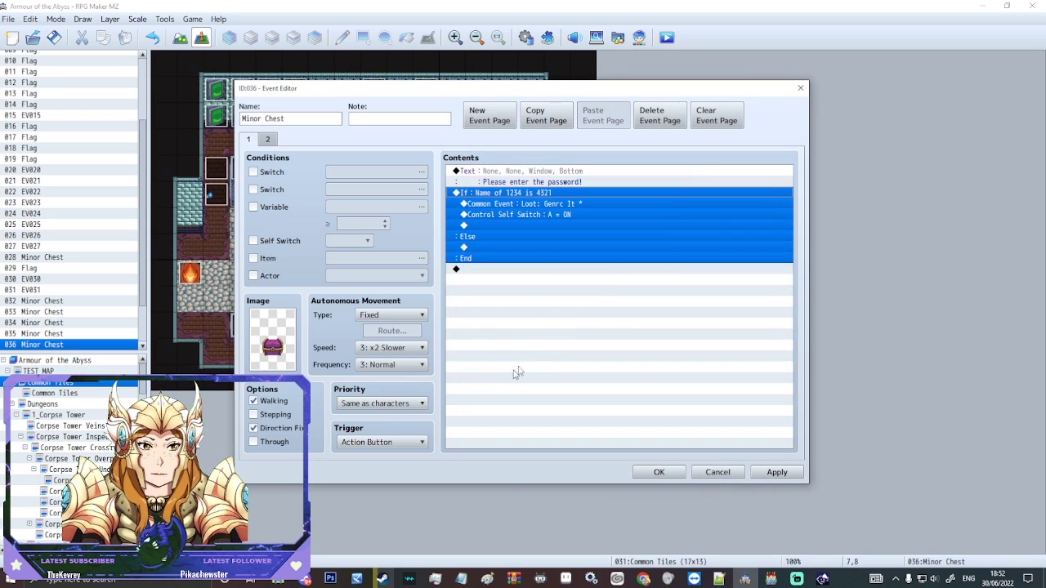
Step: Add the message 'The password is wrong!' in the Else case
click(473, 248)
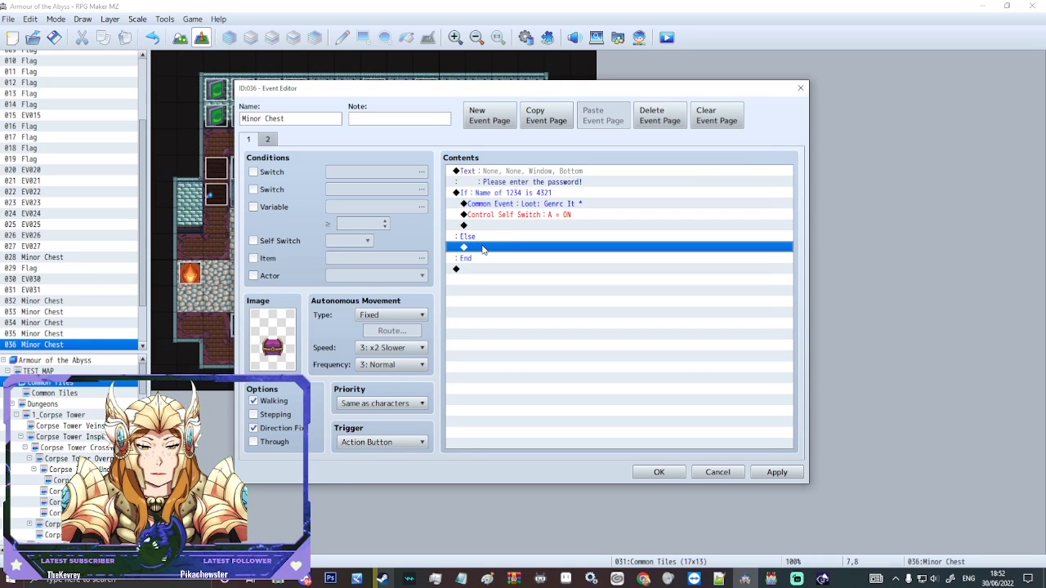
double_click(483, 246)
click(490, 174)
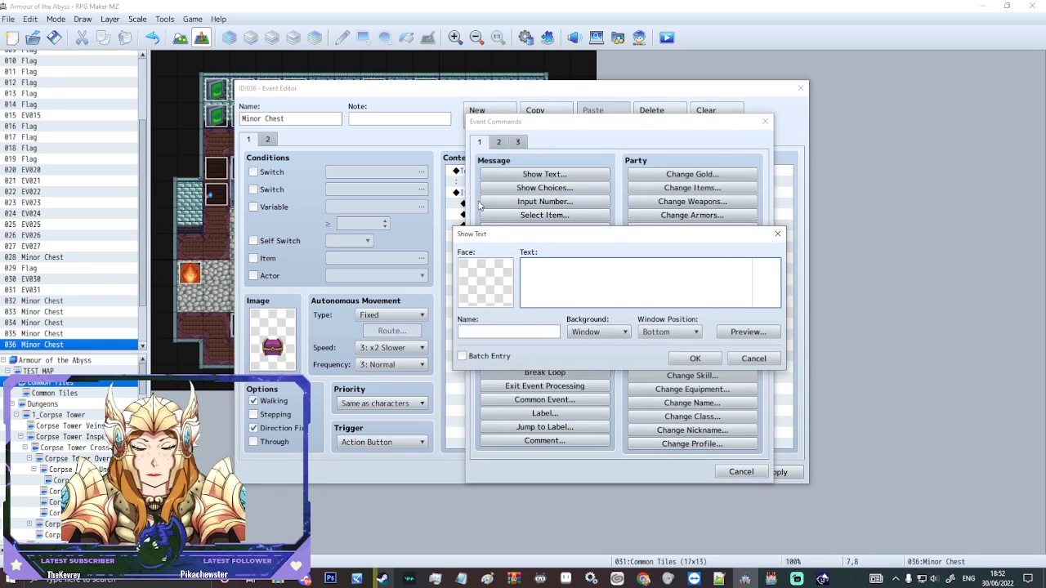
text(The passw)
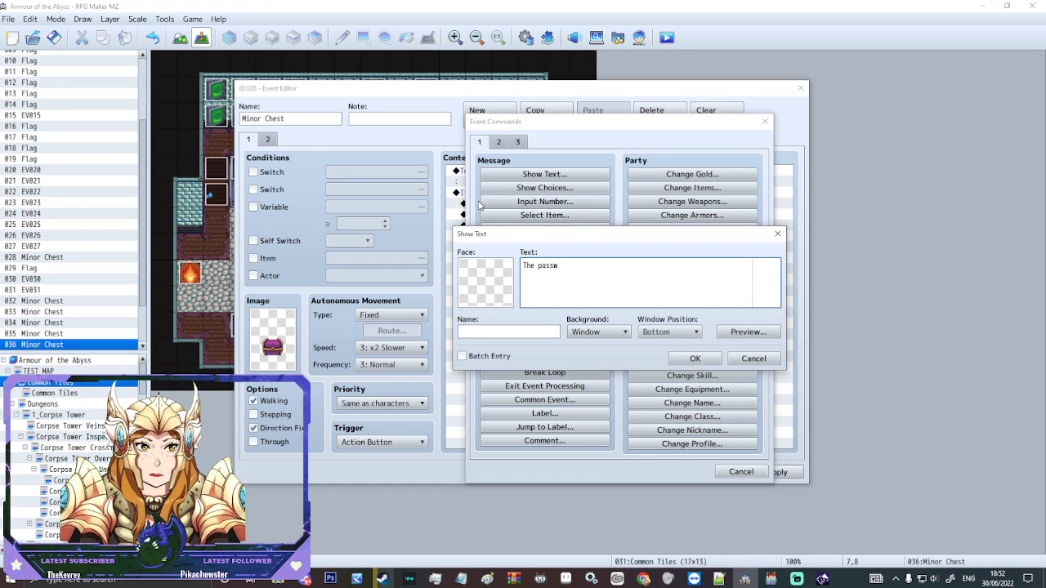
text(ord is wrong!)
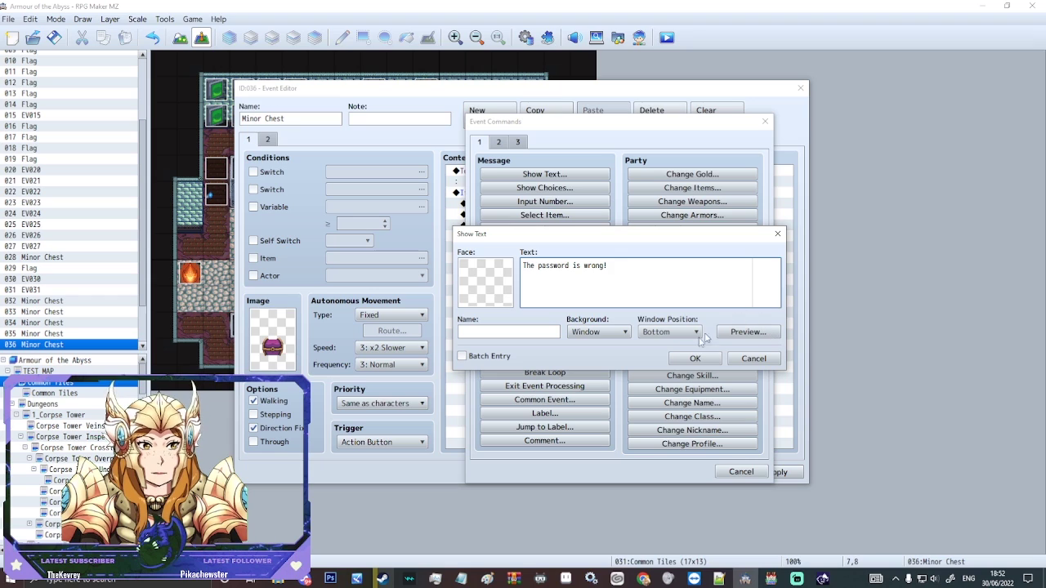
click(683, 358)
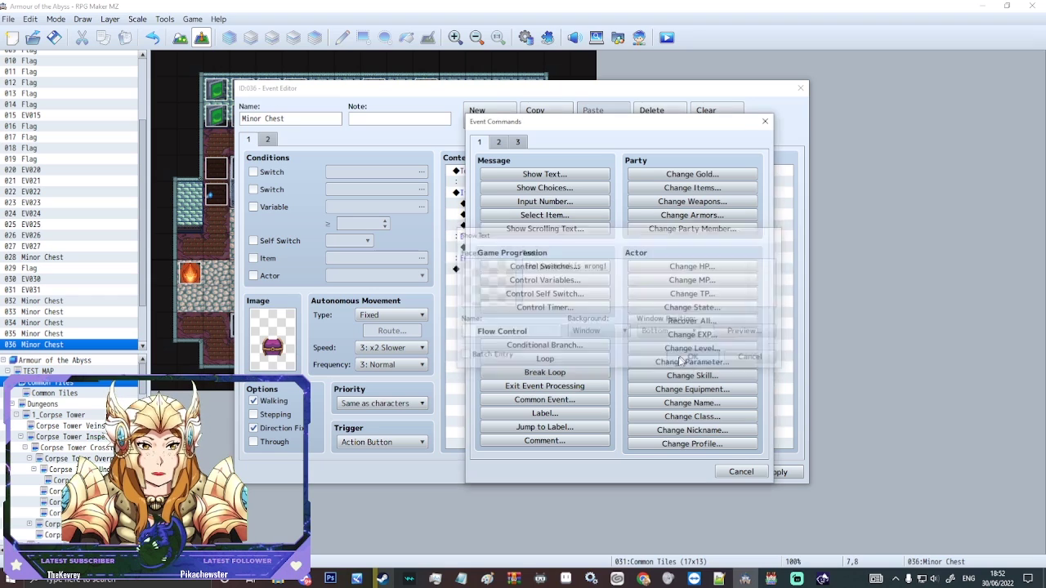
key(Down)
key(Down)
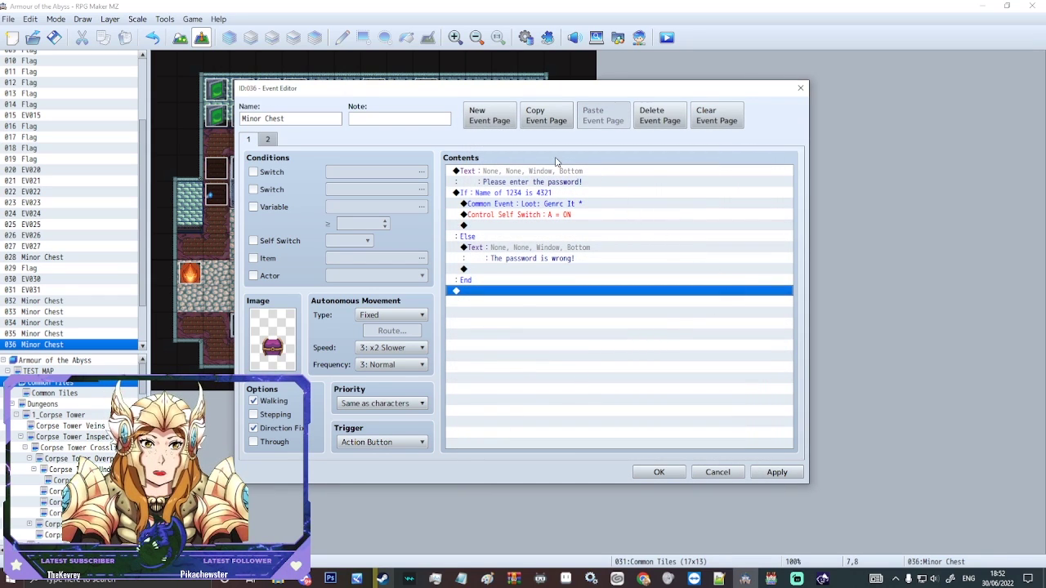
Step: Insert a Name Input Processing command before the If branch
click(570, 214)
click(516, 178)
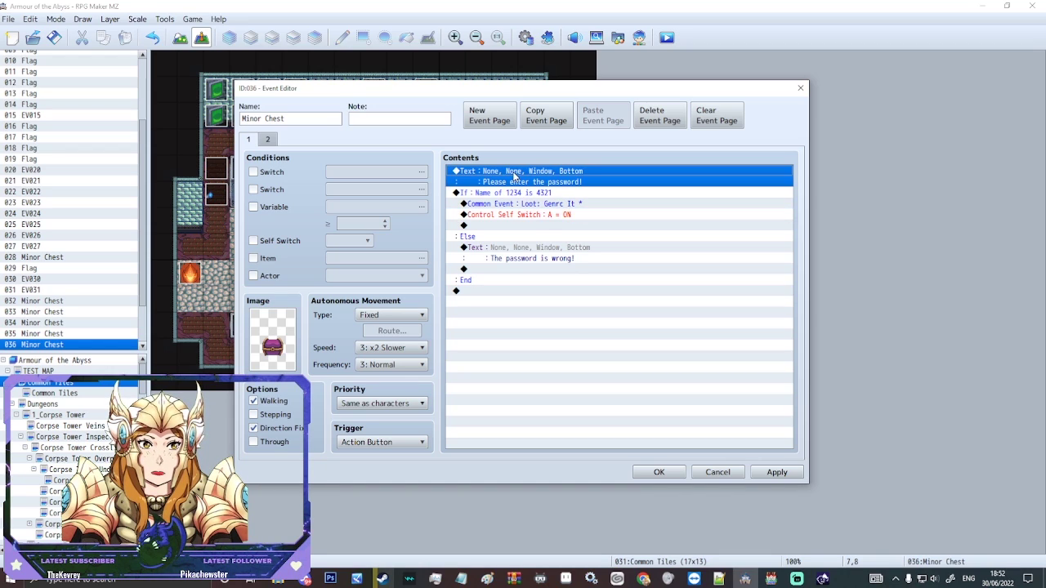
click(527, 204)
click(517, 193)
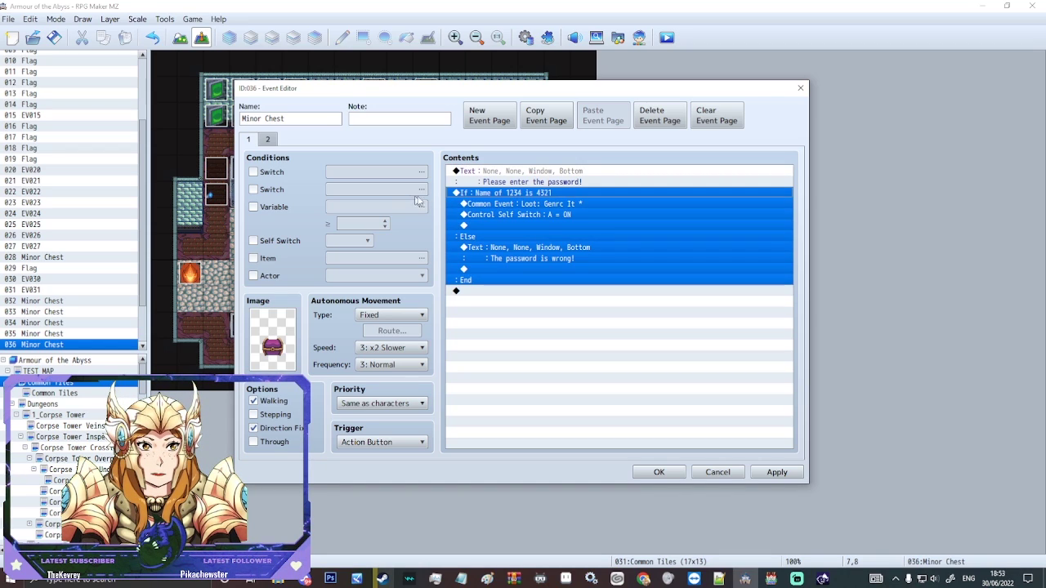
key(Insert)
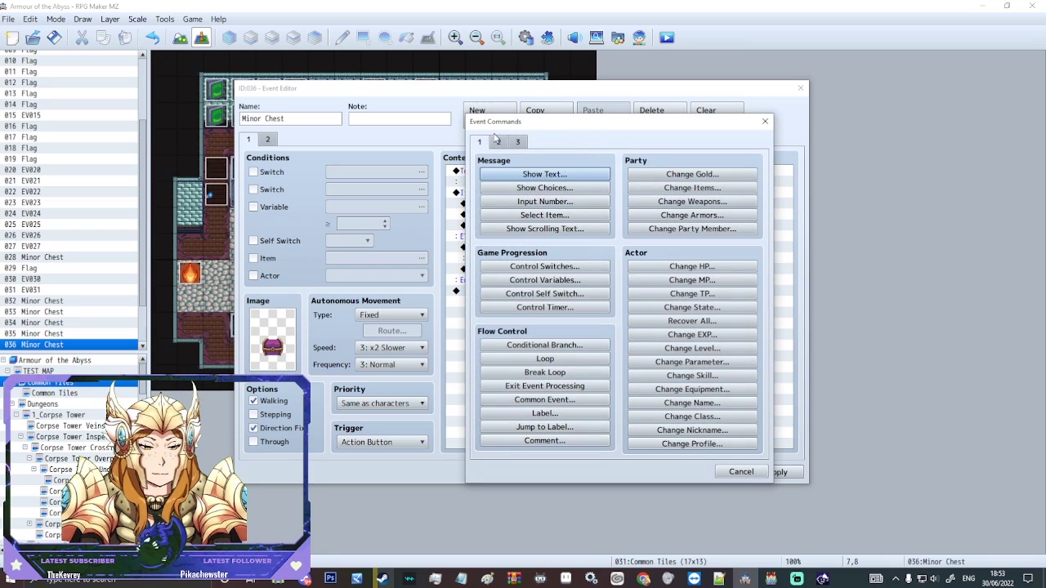
click(497, 143)
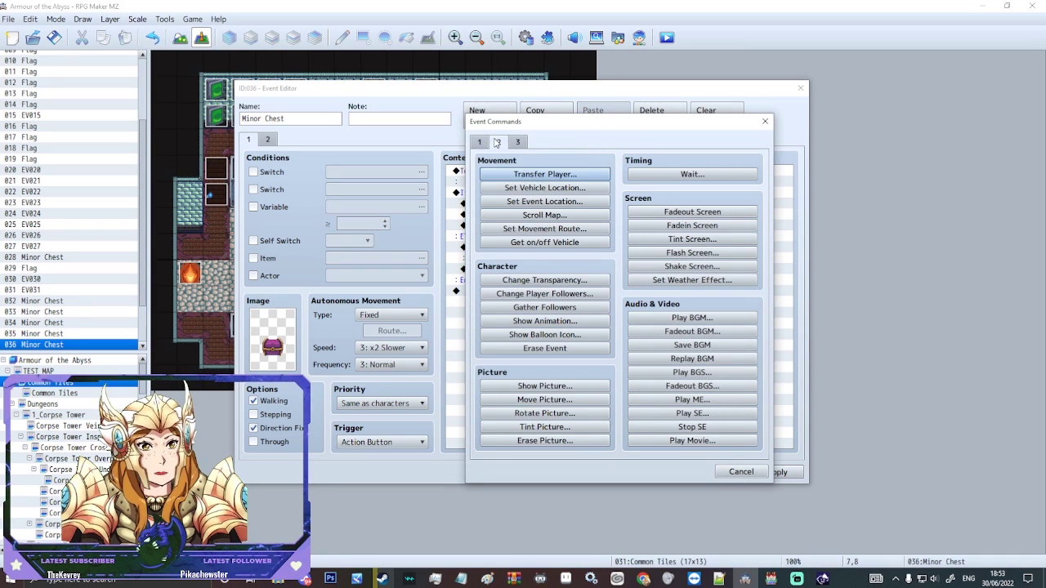
click(517, 142)
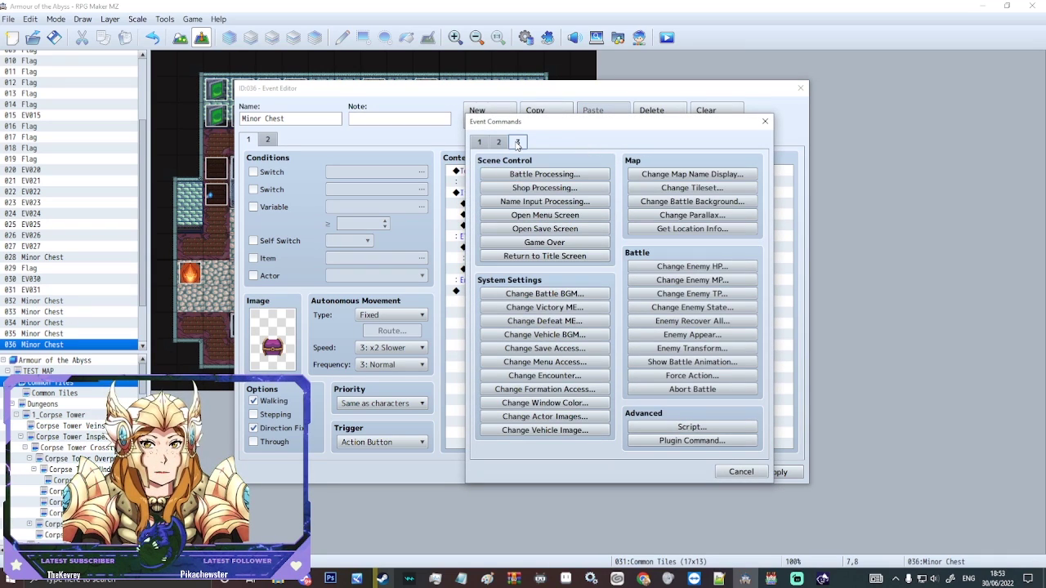
click(556, 204)
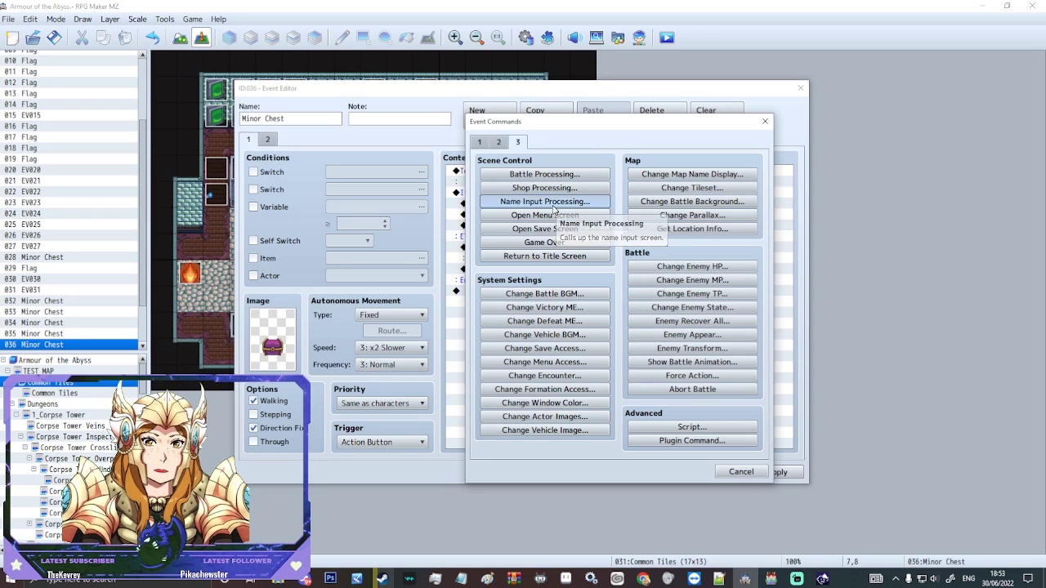
Step: Store the name input in actor 0014 1234 with a maximum of 4 characters
click(612, 285)
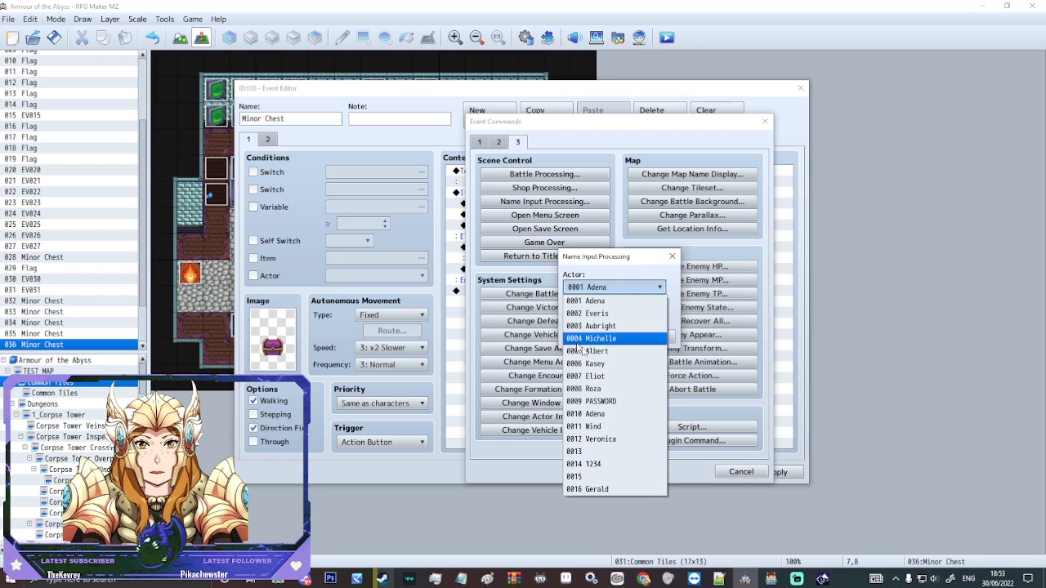
click(632, 463)
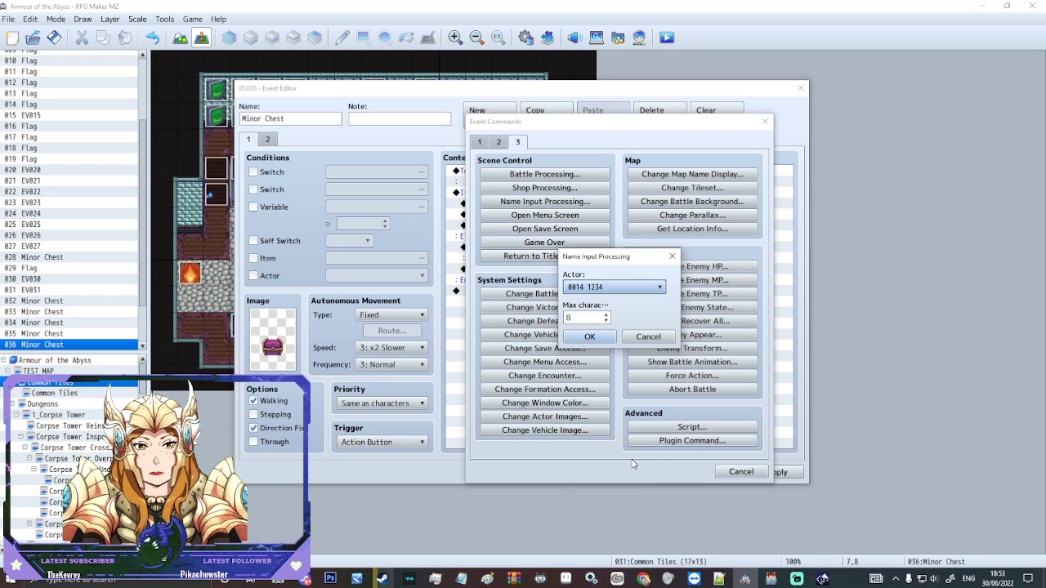
double_click(578, 316)
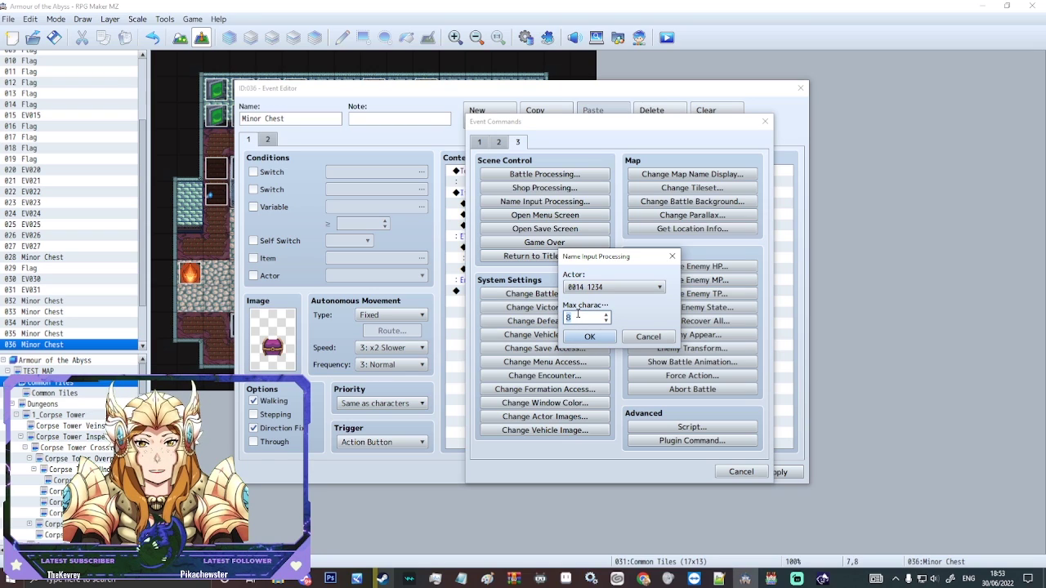
text(4)
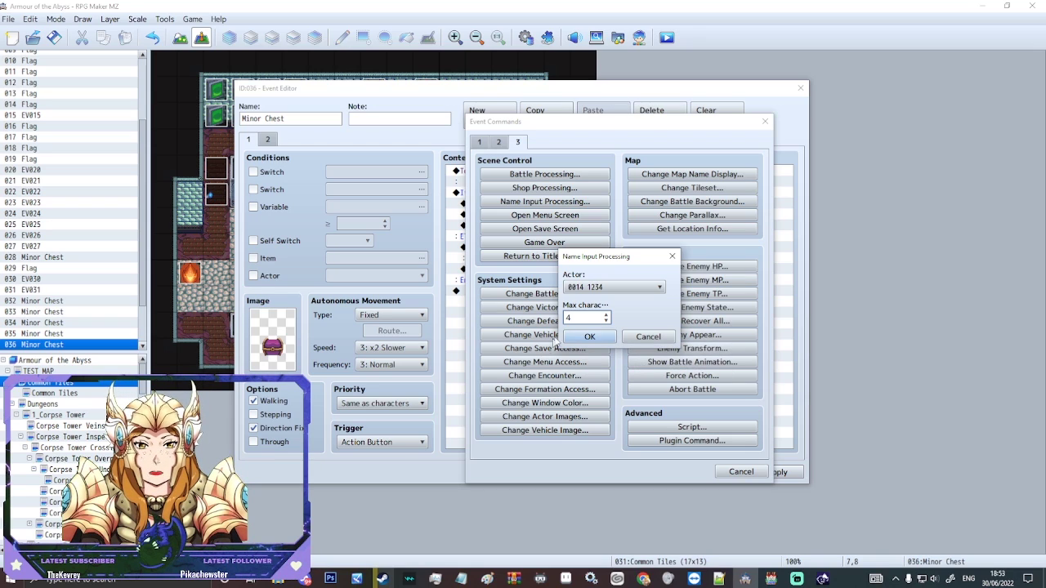
click(589, 336)
Step: Apply the changes and close the Minor Chest event
click(482, 292)
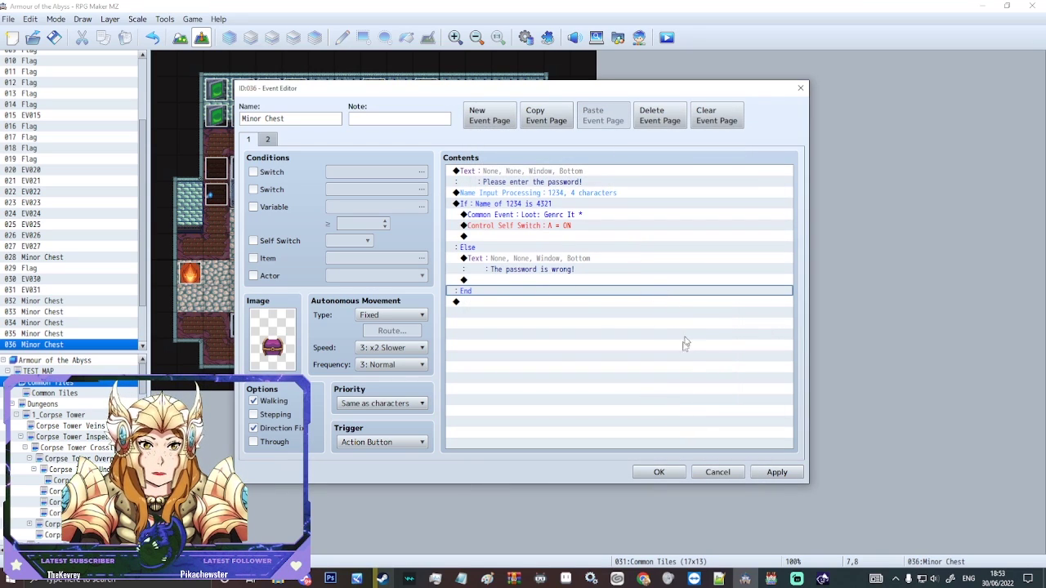
click(776, 472)
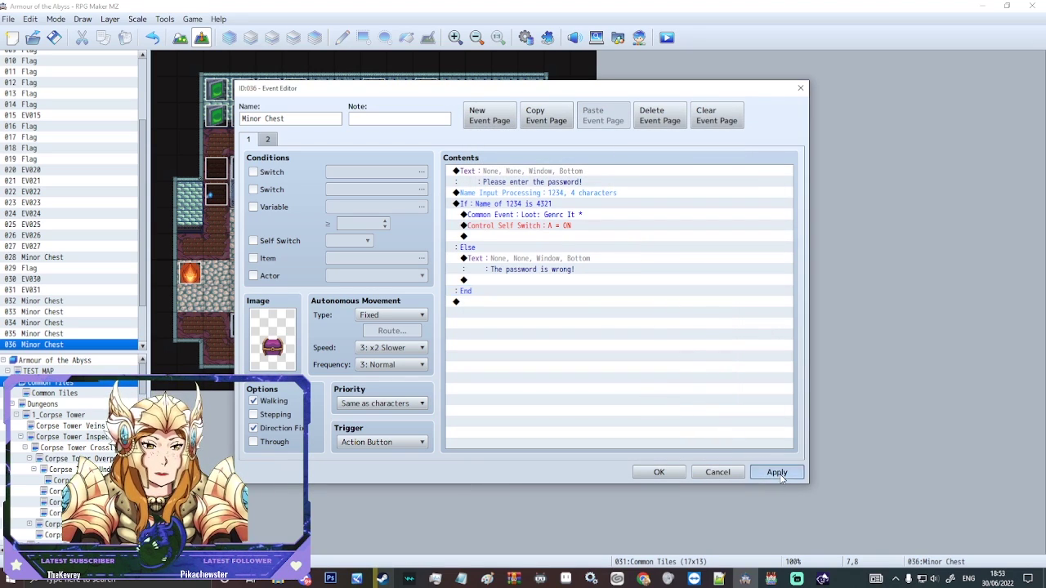
click(659, 472)
right_click(353, 308)
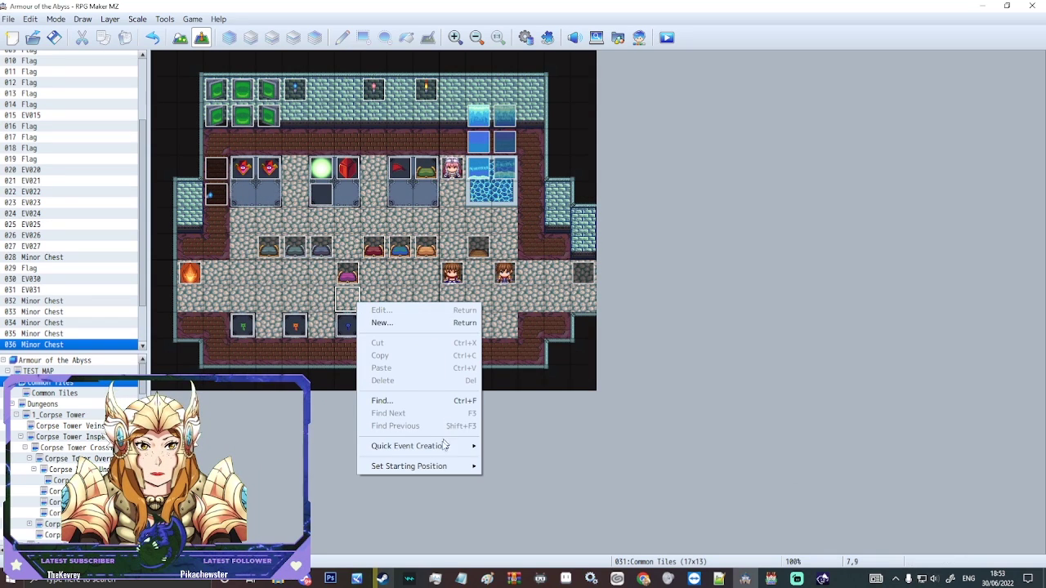
Step: Set the player start below the chest, save, and begin a New Game playtest
mouse_move(441, 466)
click(507, 465)
click(664, 38)
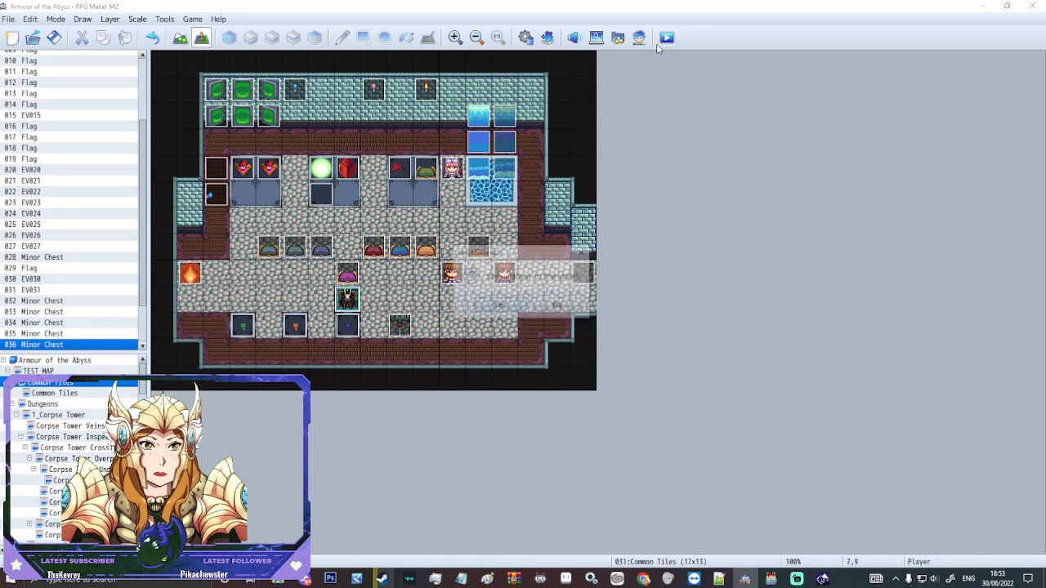
key(Return)
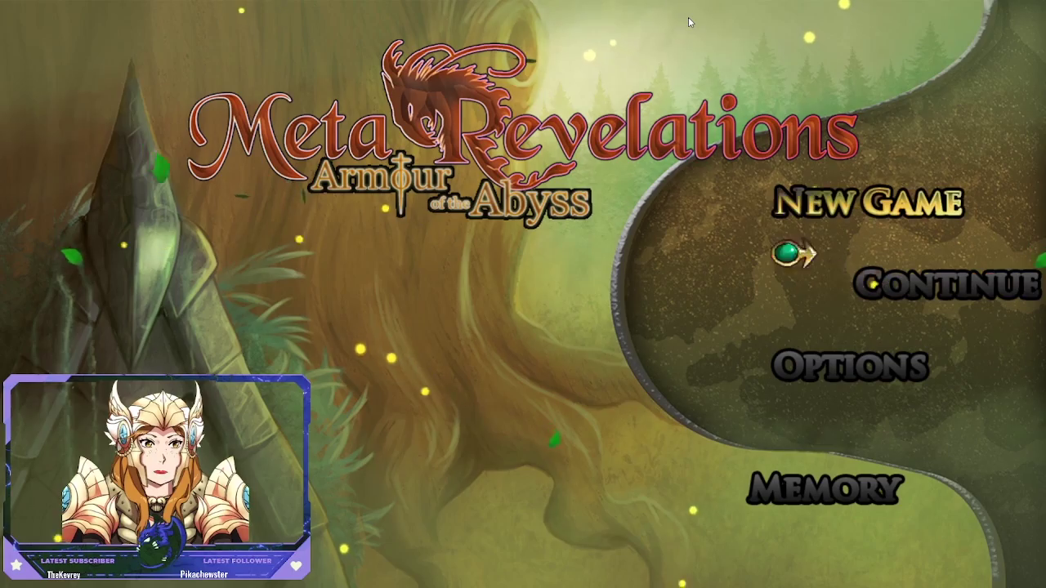
key(Up)
key(Return)
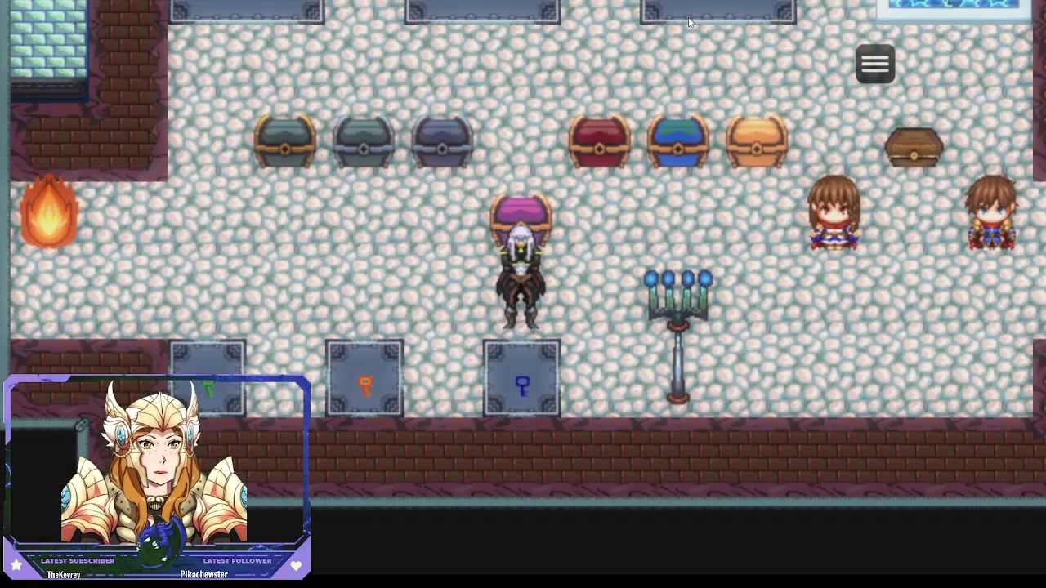
key(Up)
key(Return)
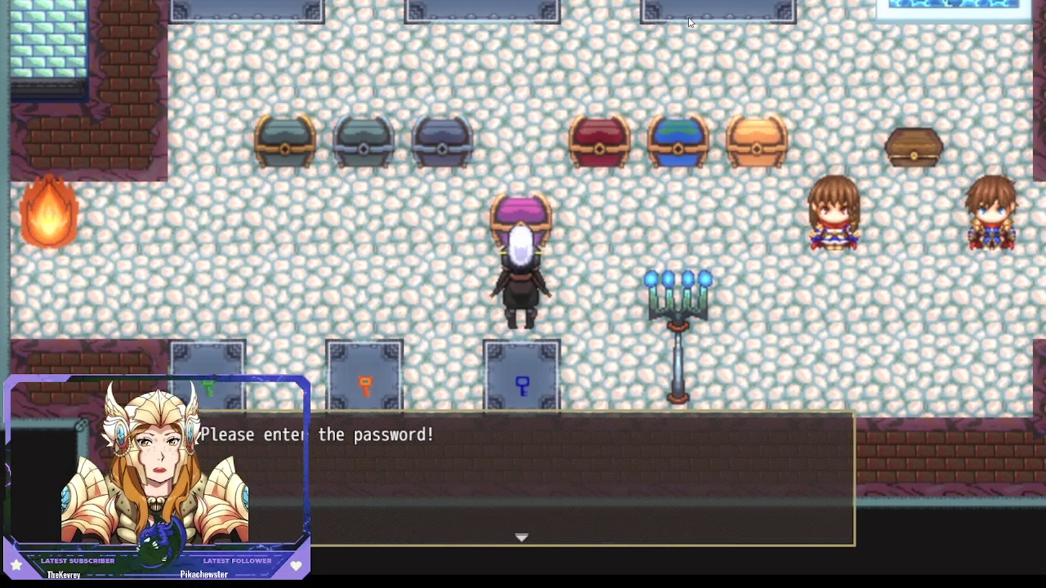
key(Return)
text(1234)
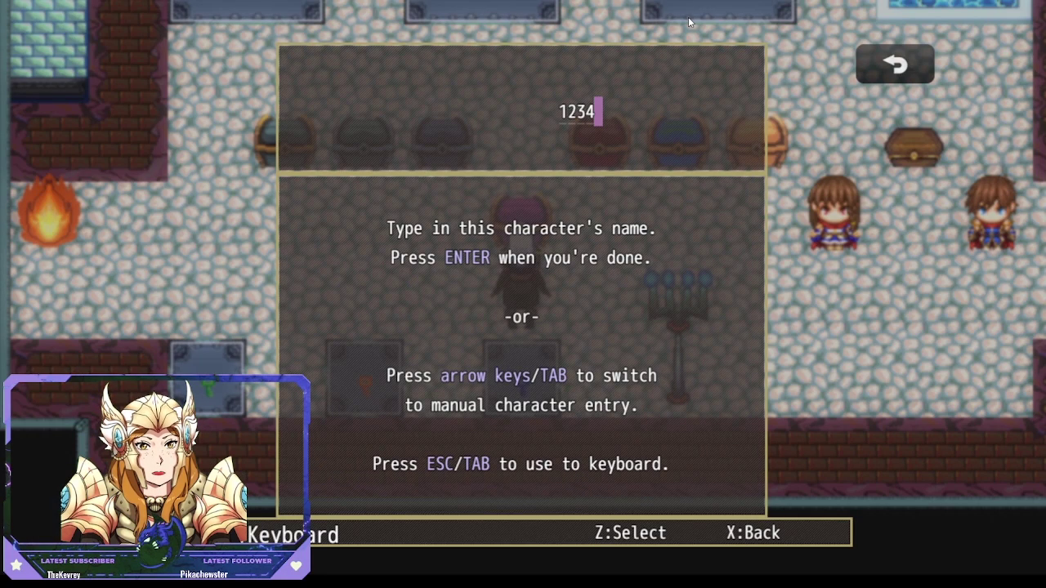
key(BackSpace)
key(BackSpace)
key(BackSpace)
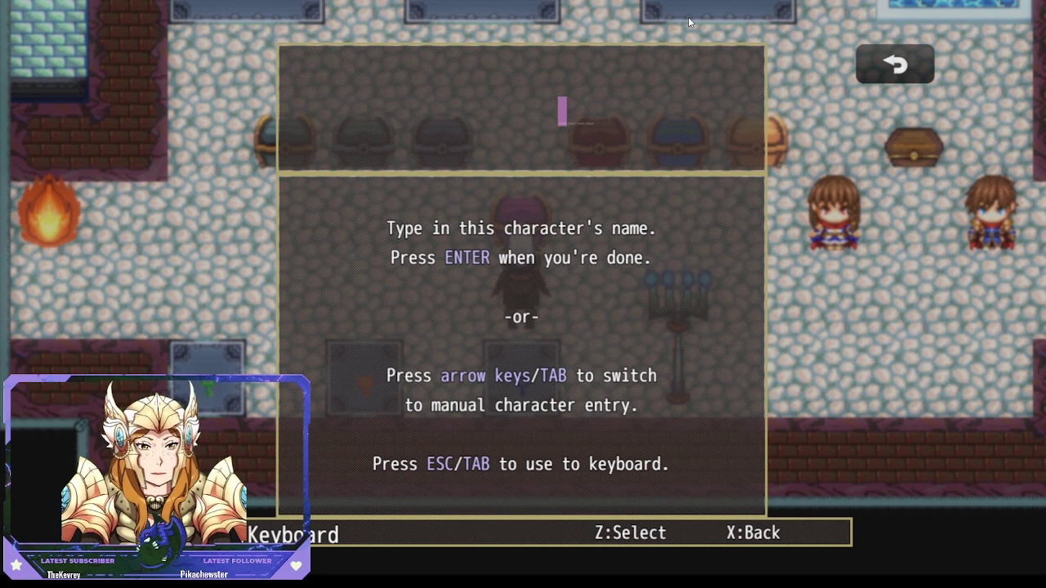
text(4321)
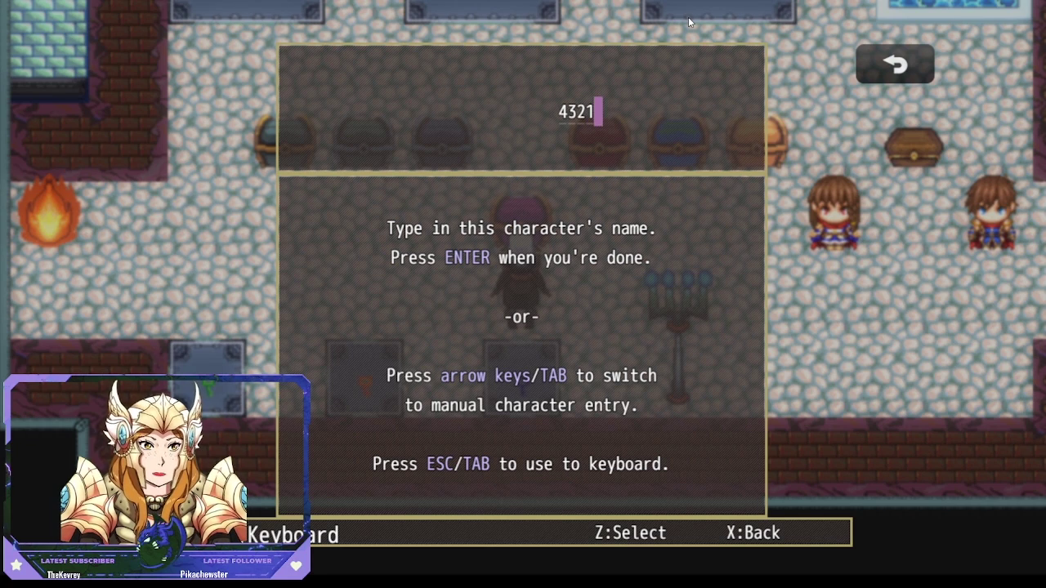
key(Return)
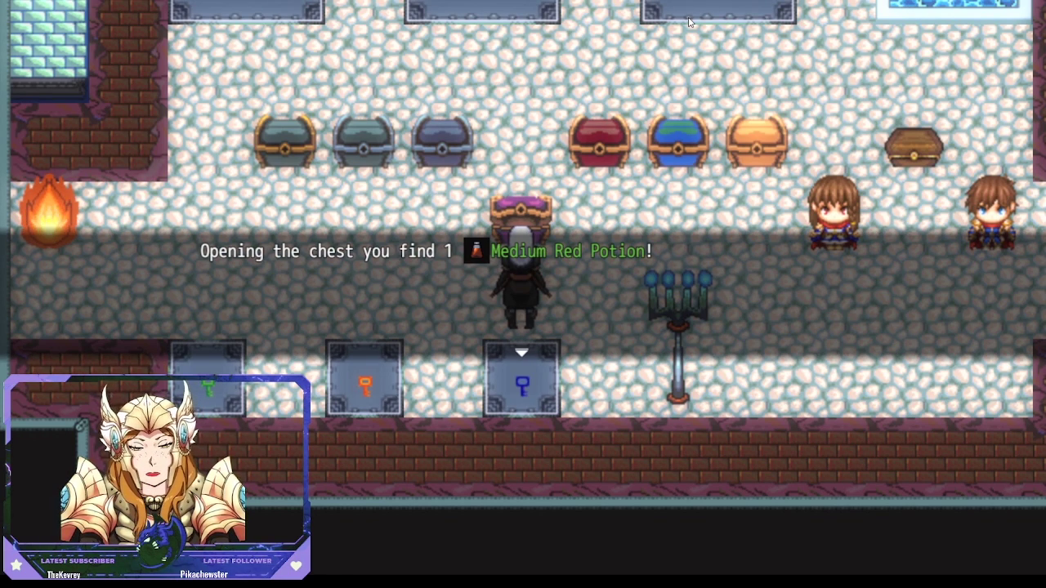
key(Return)
Step: Recheck the now-empty chest, then end the game and close the playtest
key(Return)
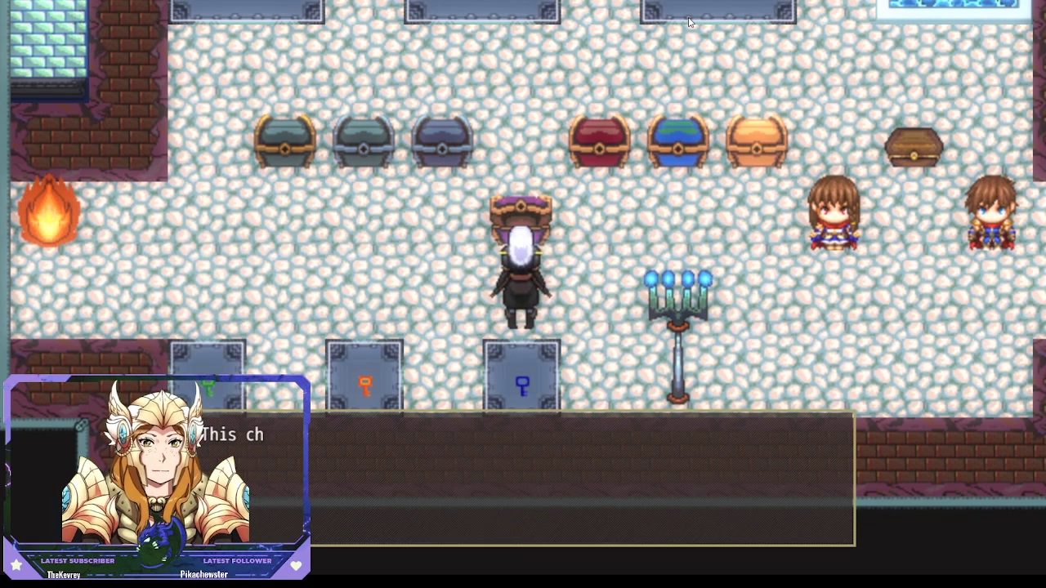
key(Return)
key(Return)
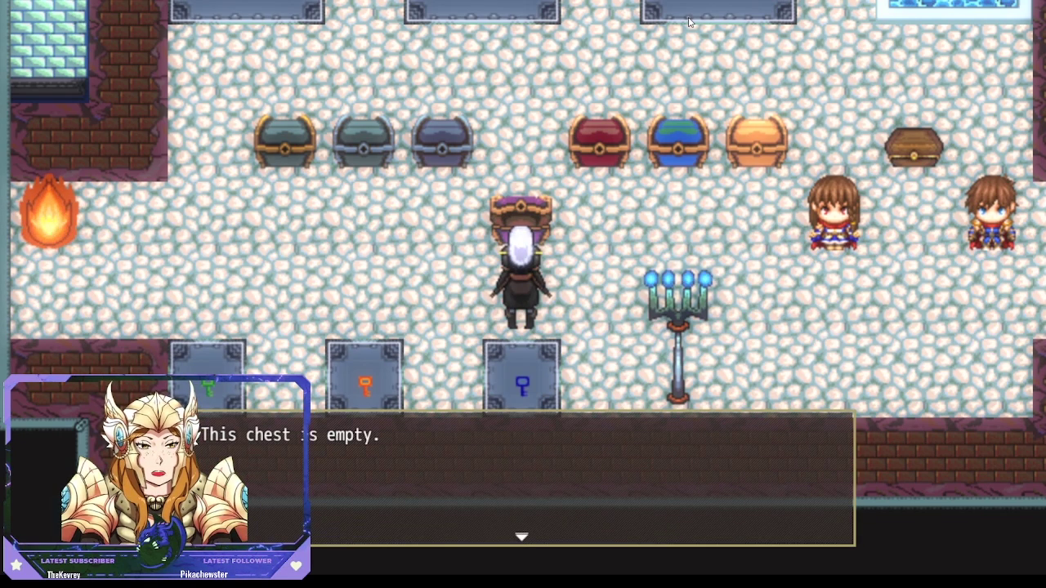
key(Return)
key(Escape)
key(Up)
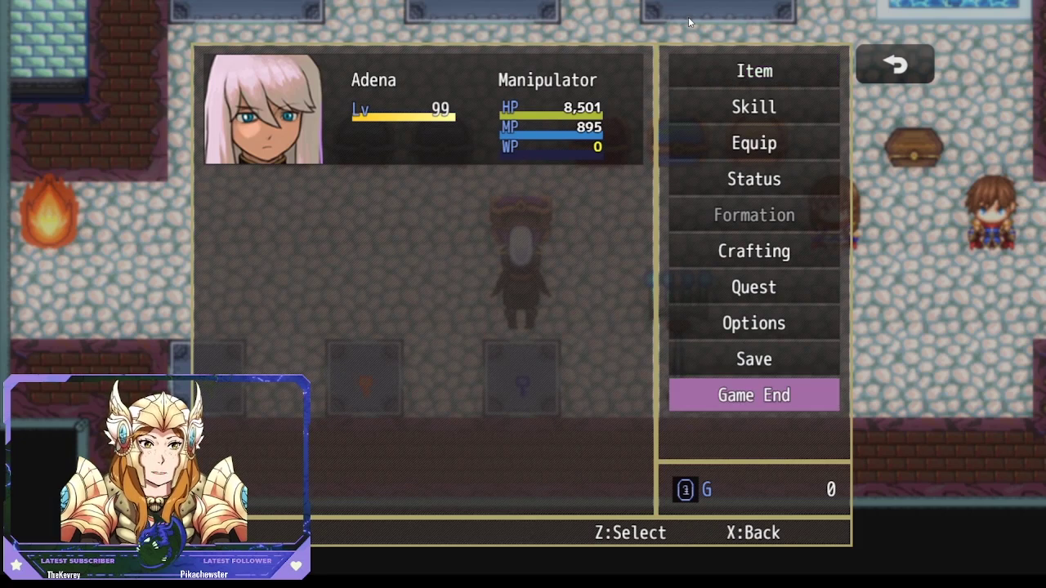
key(Return)
key(Return)
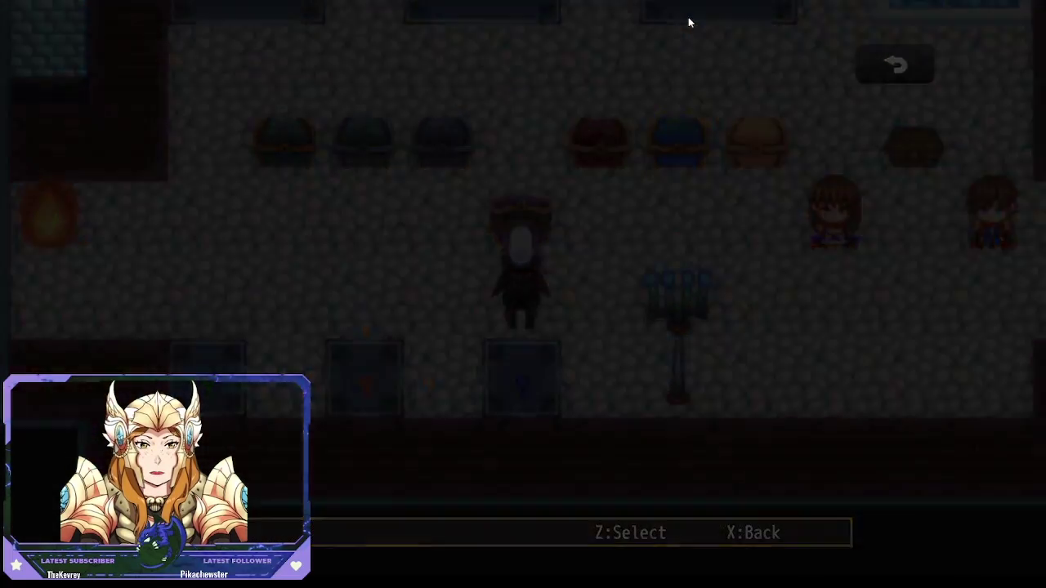
key(Down)
key(Down)
key(Down)
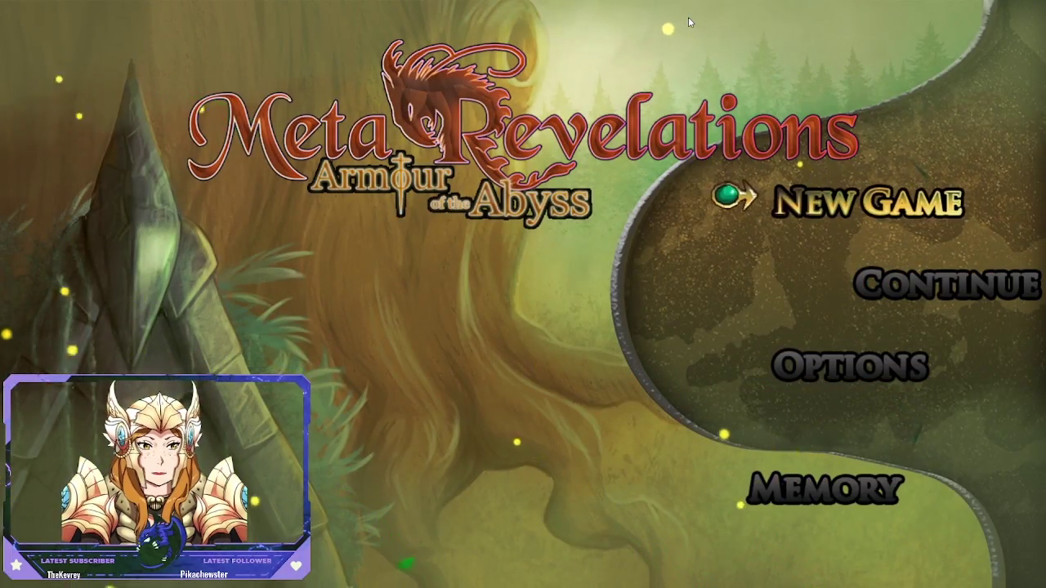
key(alt+F4)
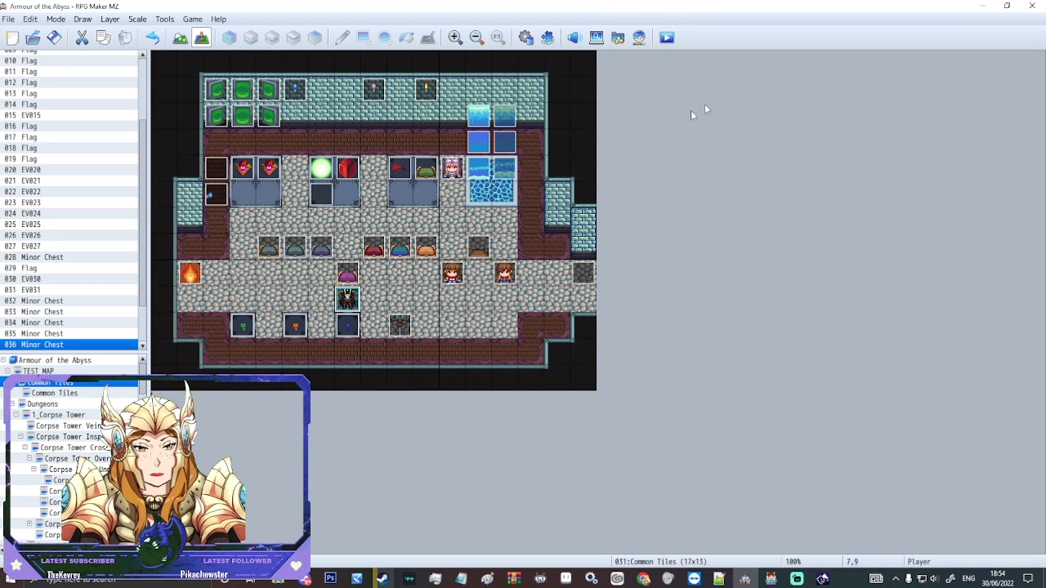
Step: Paste a copy of the character event from 11,8 onto tile 9,8 beside the chest
click(383, 278)
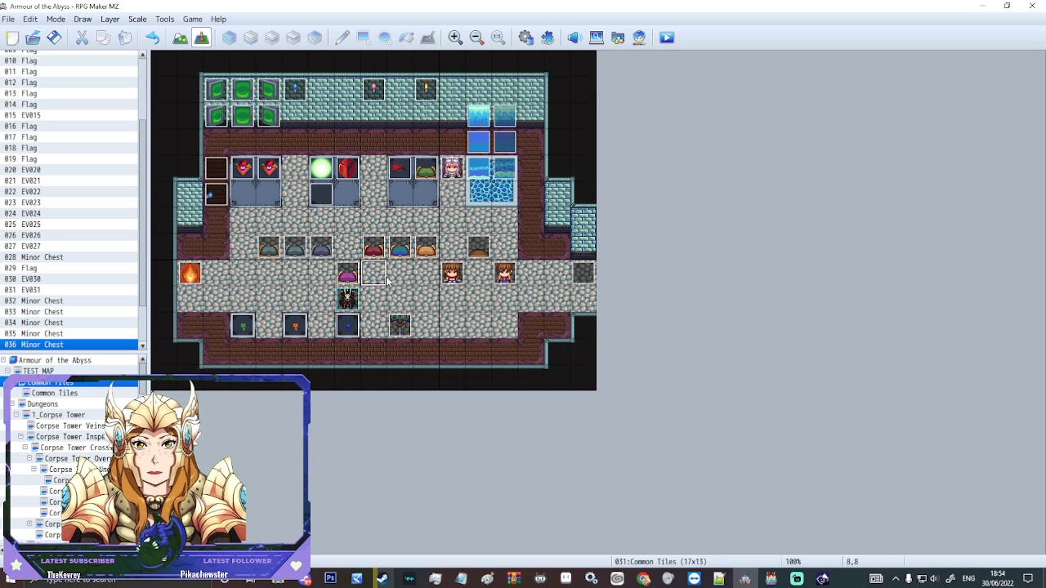
click(347, 278)
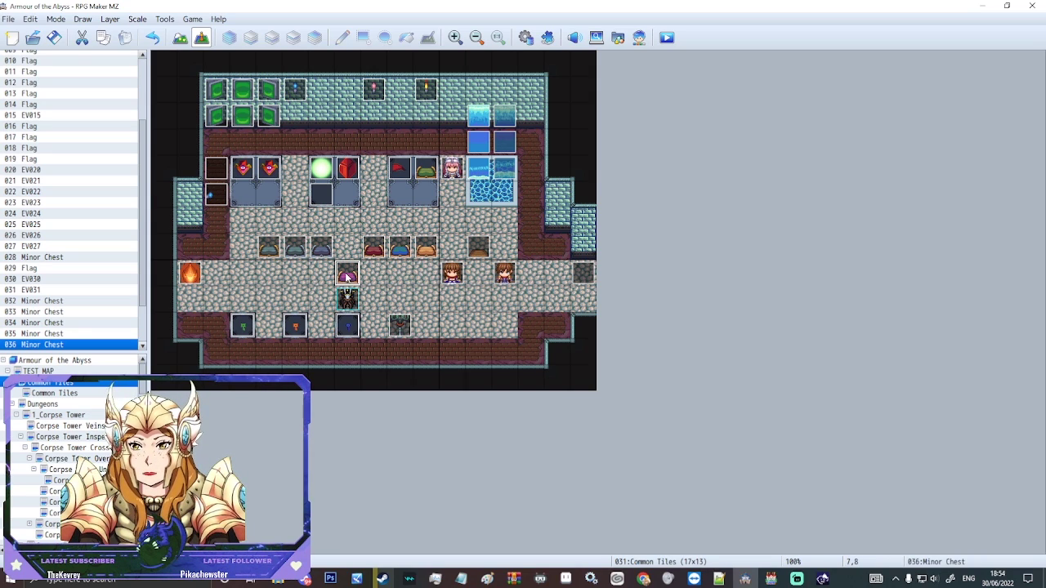
click(454, 276)
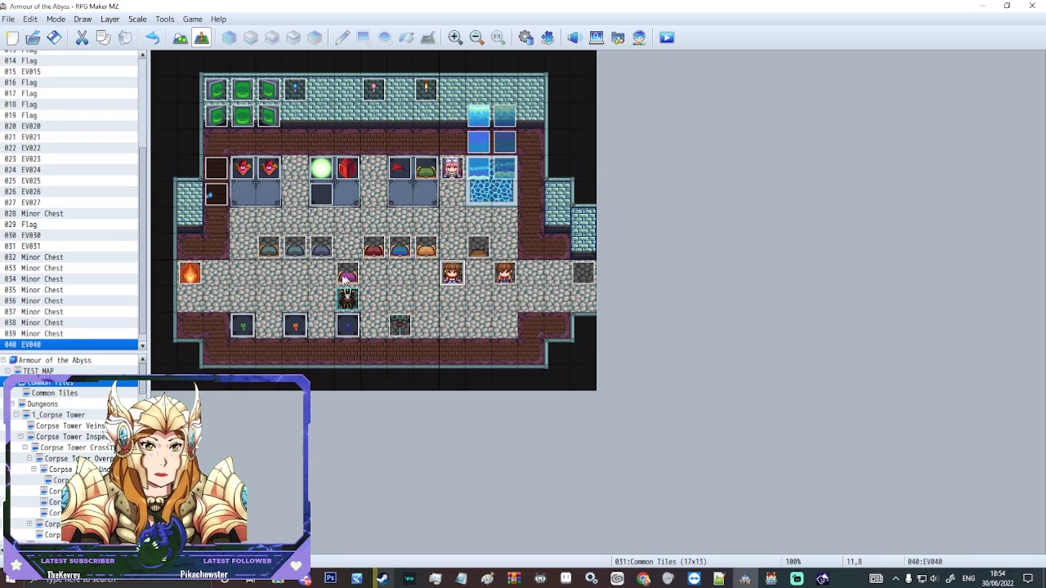
click(400, 275)
key(ctrl+v)
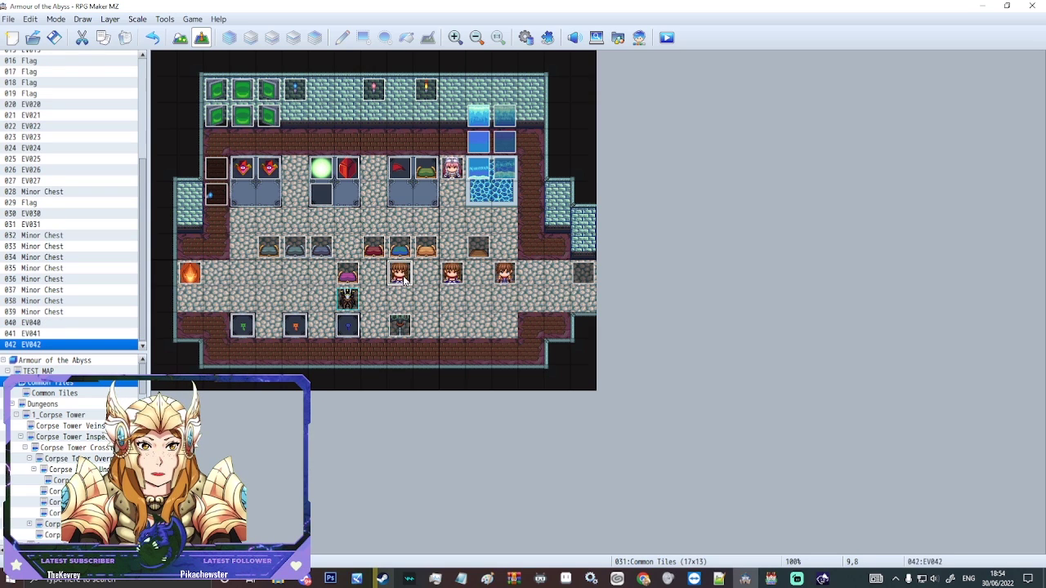
Step: Open the new EV042 event and delete all of its copied commands
double_click(399, 274)
click(577, 172)
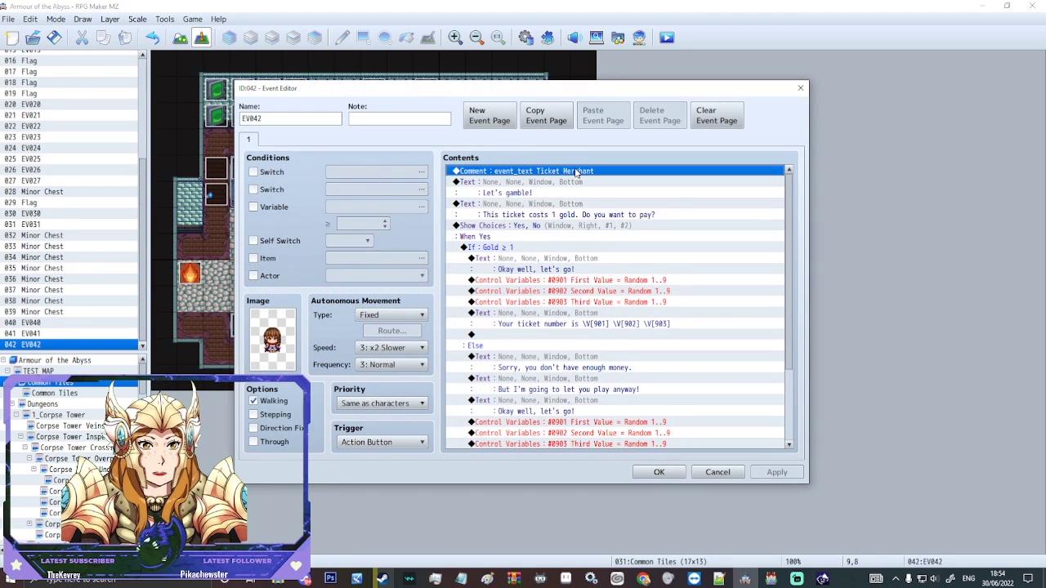
key(Delete)
key(Delete)
key(Delete)
key(Delete)
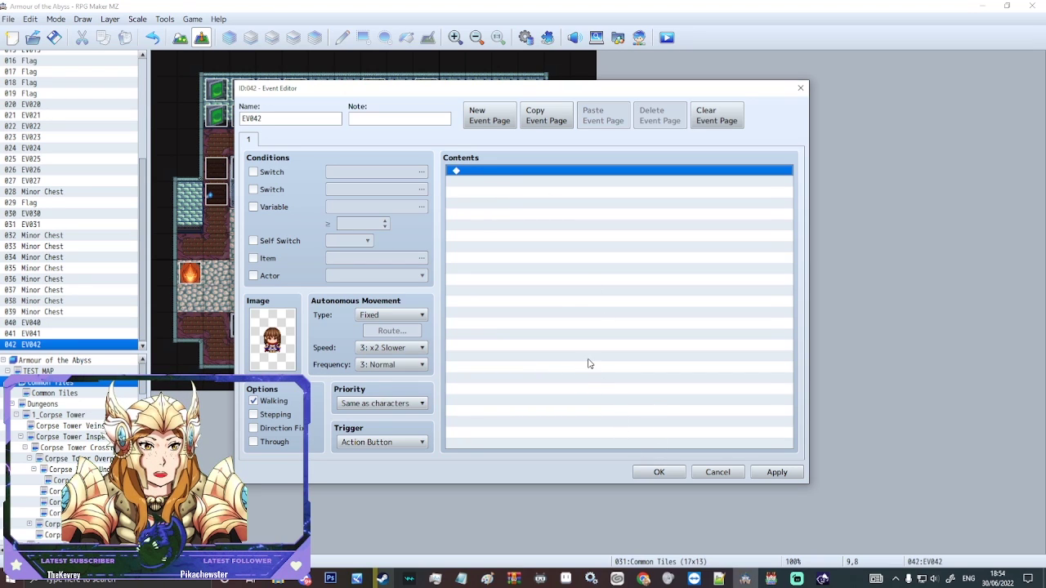
Step: Give EV042 the message 'What do you want to talk about today?' and close it
double_click(588, 363)
click(479, 142)
click(544, 174)
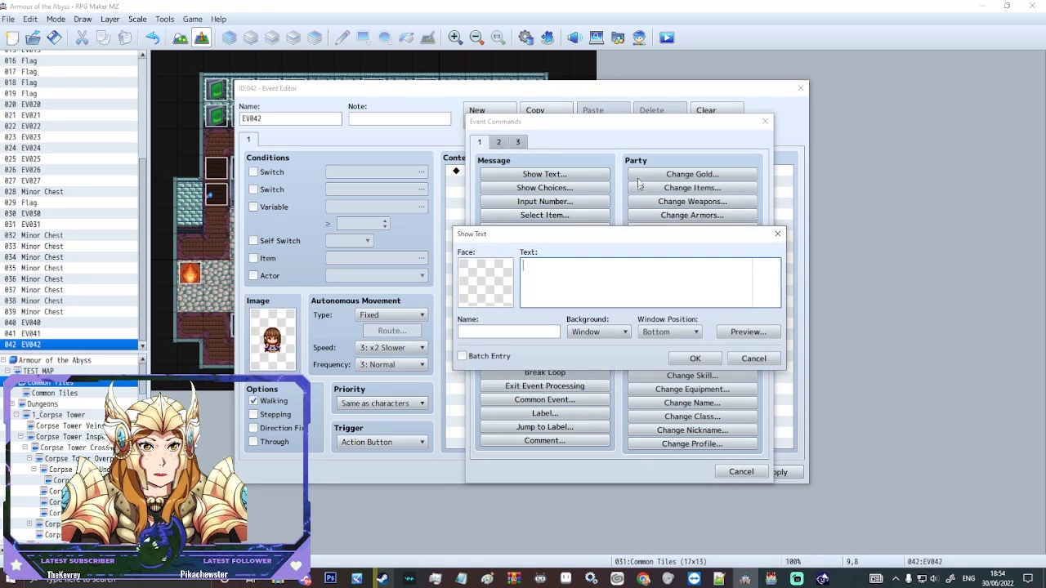
text(What do)
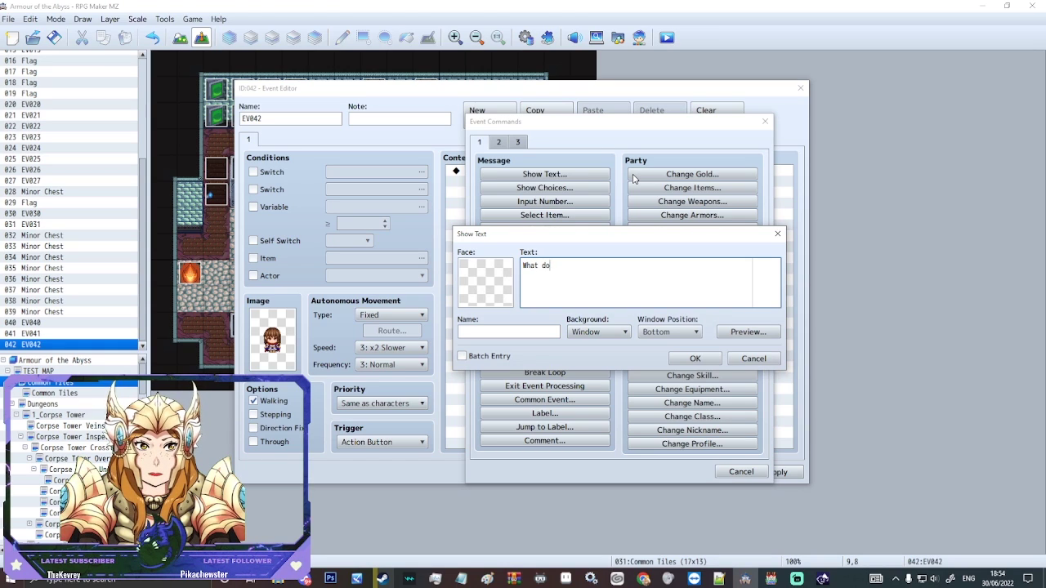
text( you want to tal)
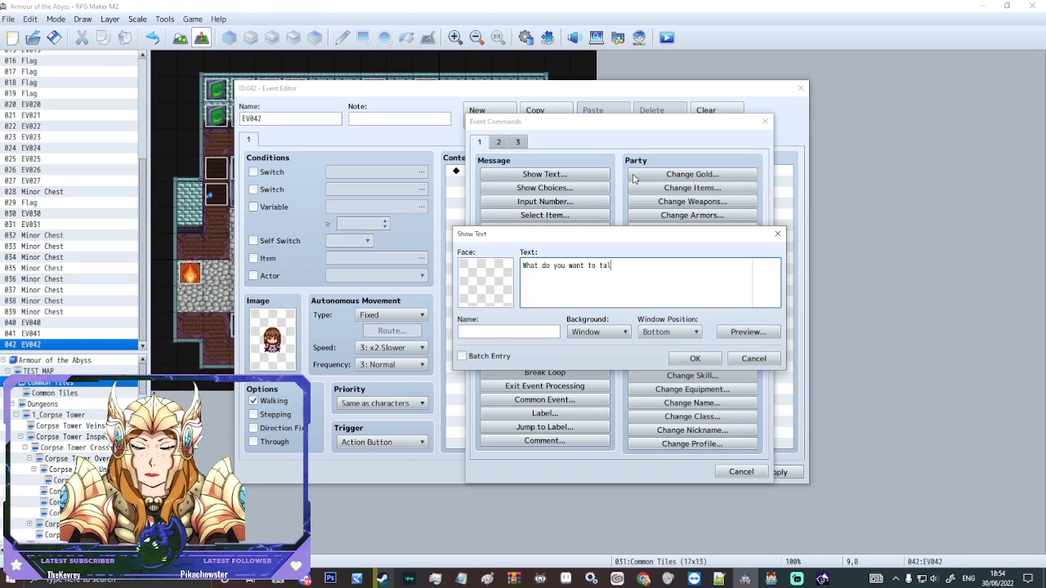
text(k a)
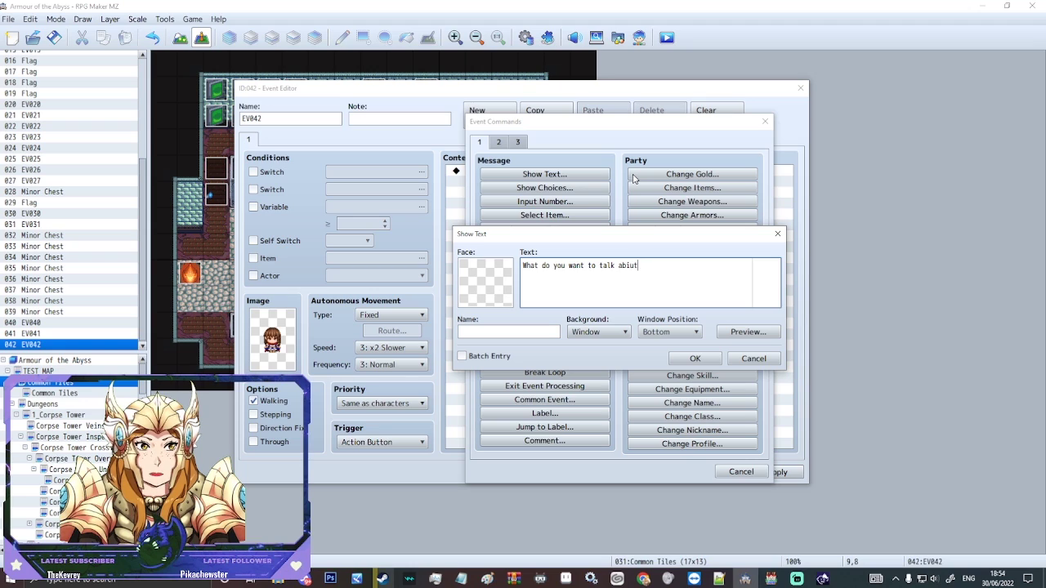
text(bout today)
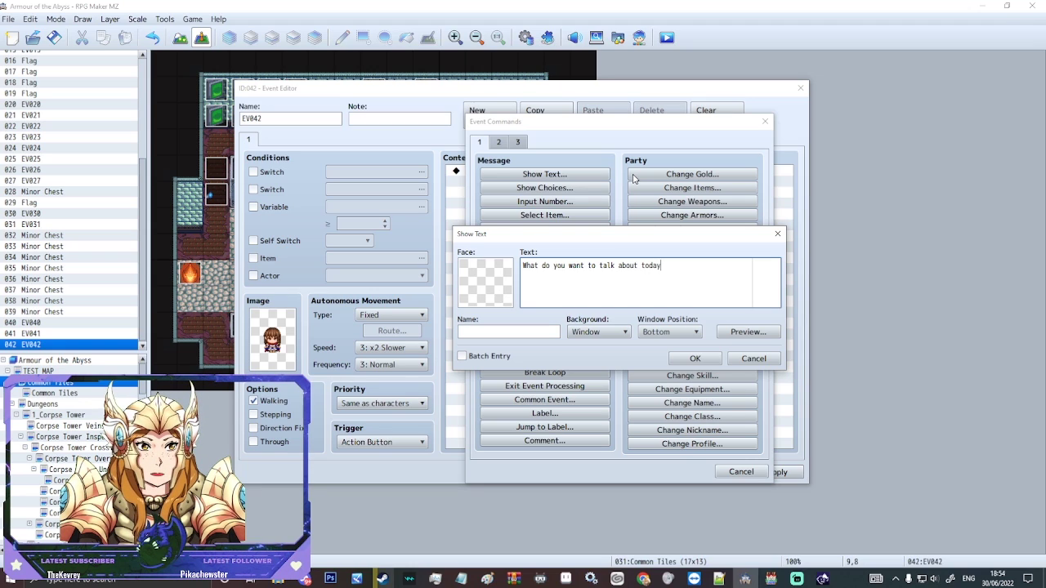
text(?)
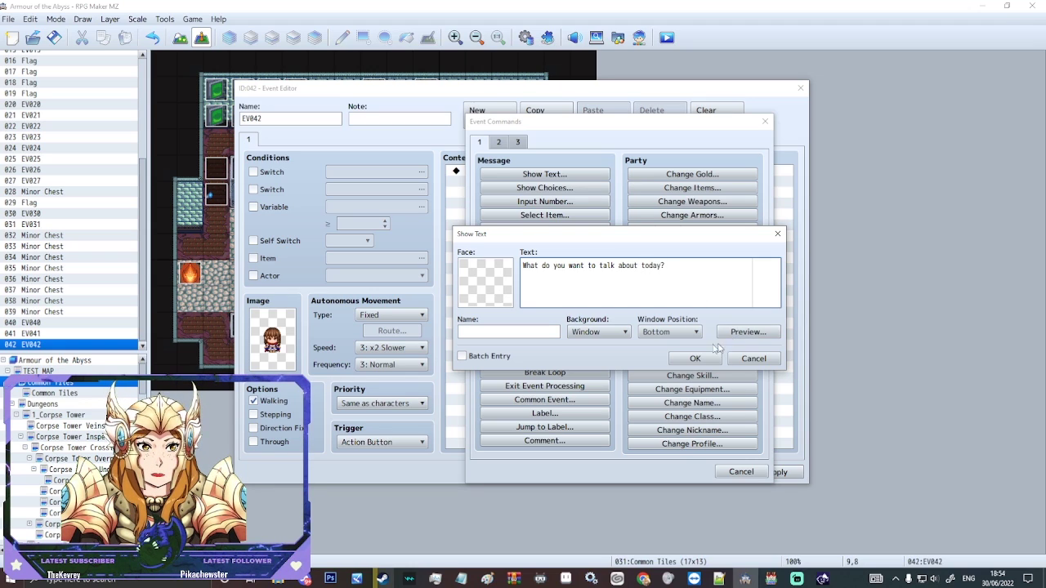
click(687, 357)
click(653, 472)
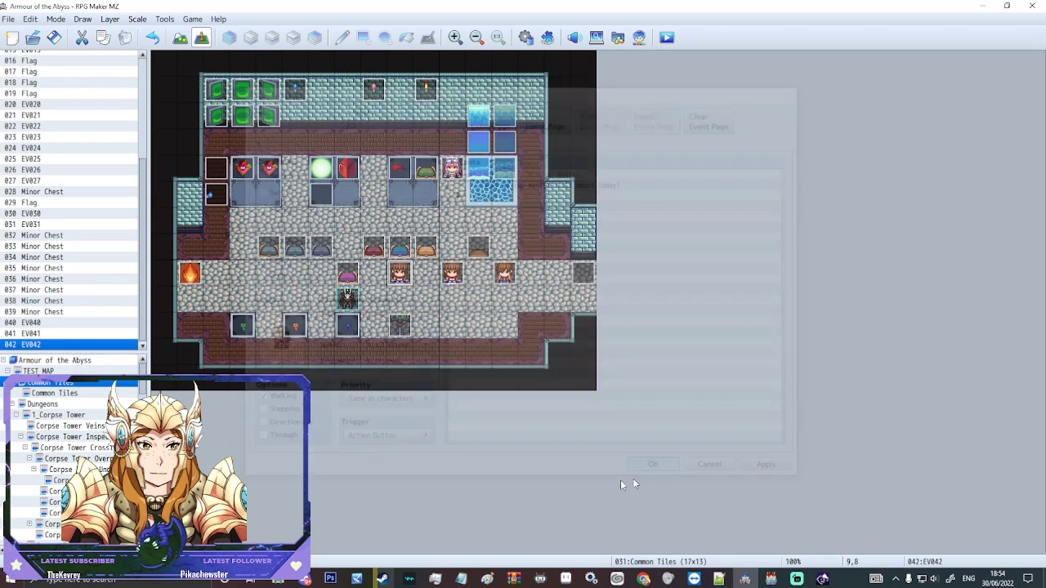
Step: In the Database, name empty actor 0015 'Enter Phrase'
key(F9)
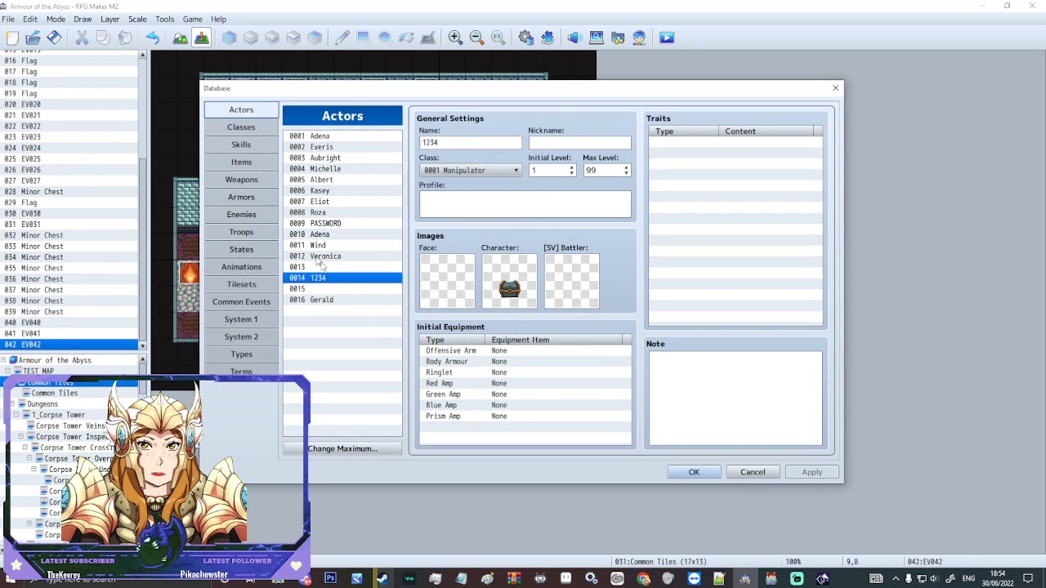
click(326, 290)
click(460, 144)
text(Ent)
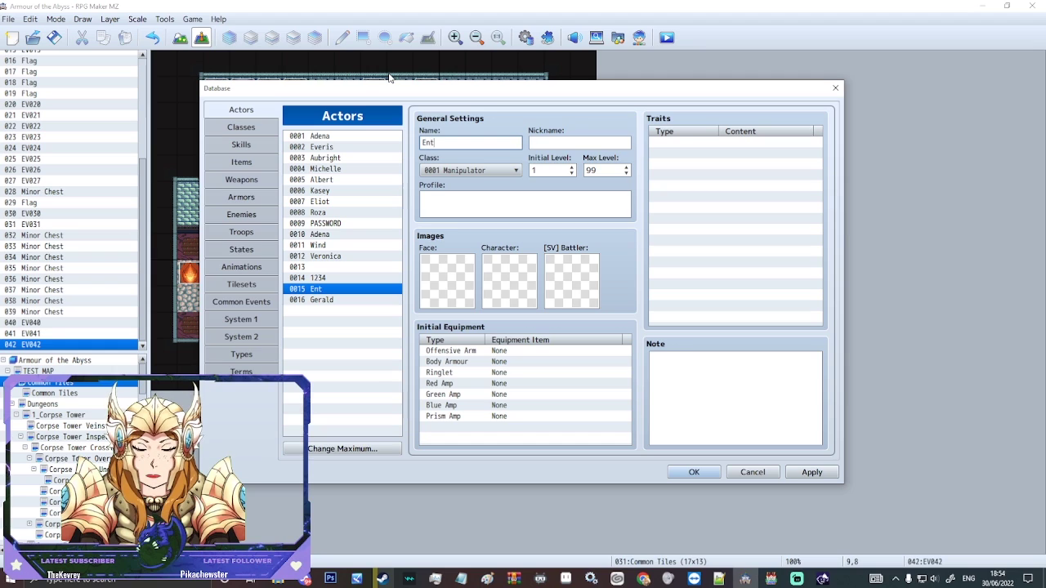
text(er Phrase)
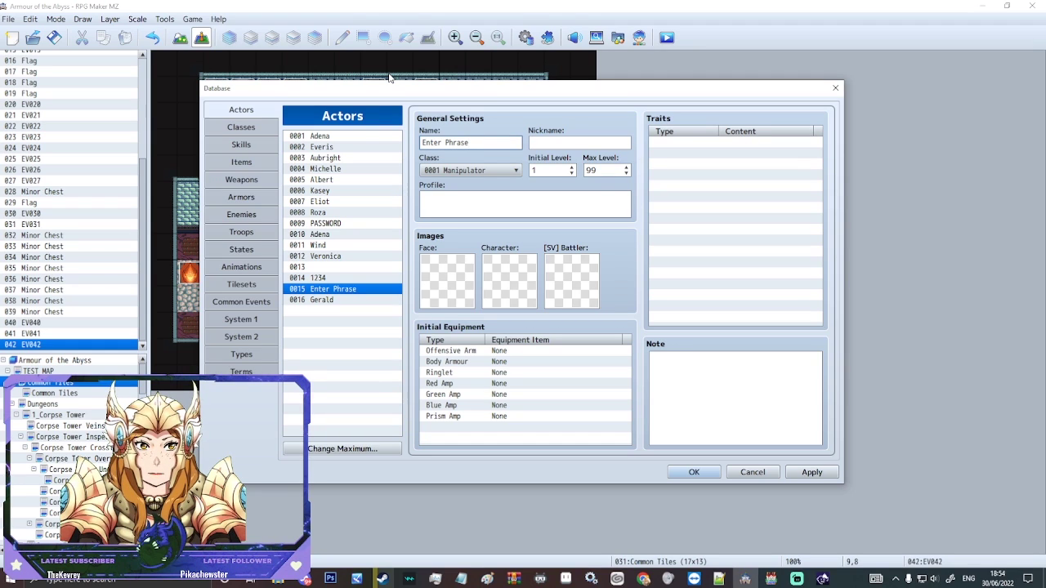
Step: Close the Database and open NPC event EV042 to insert a command after its question
click(696, 474)
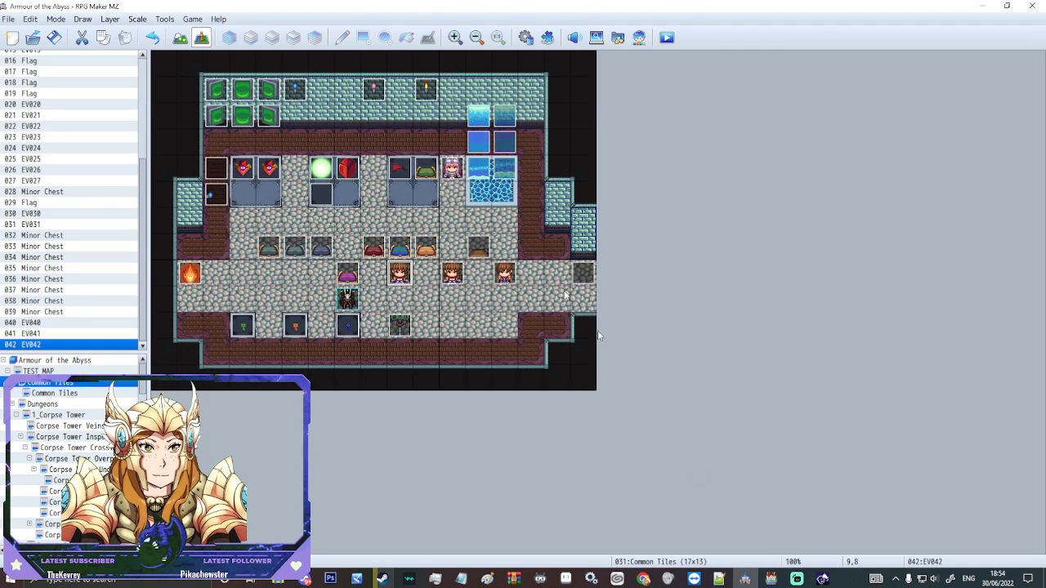
right_click(377, 276)
click(391, 268)
right_click(390, 266)
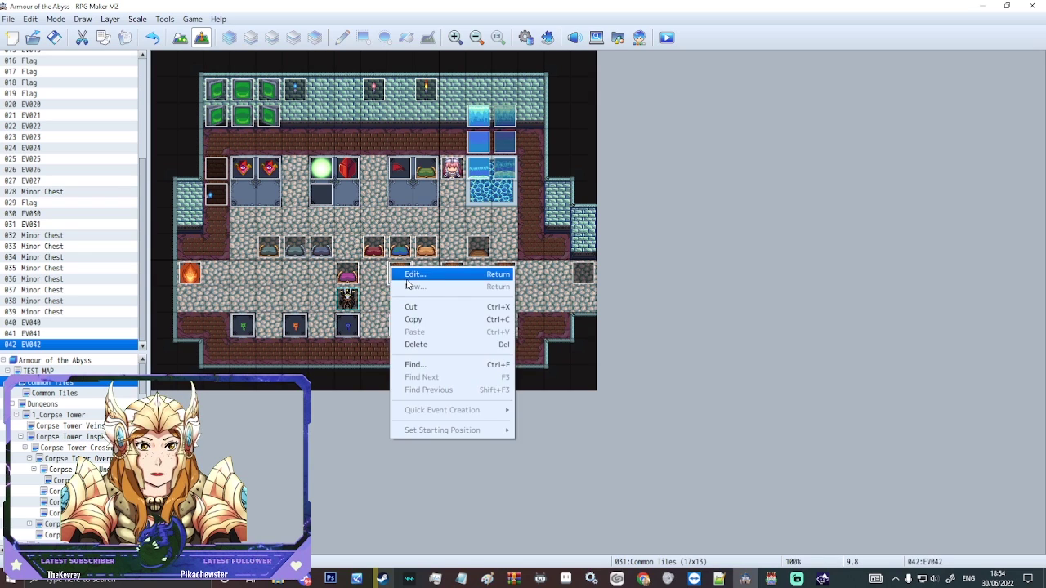
click(404, 273)
click(597, 232)
double_click(546, 231)
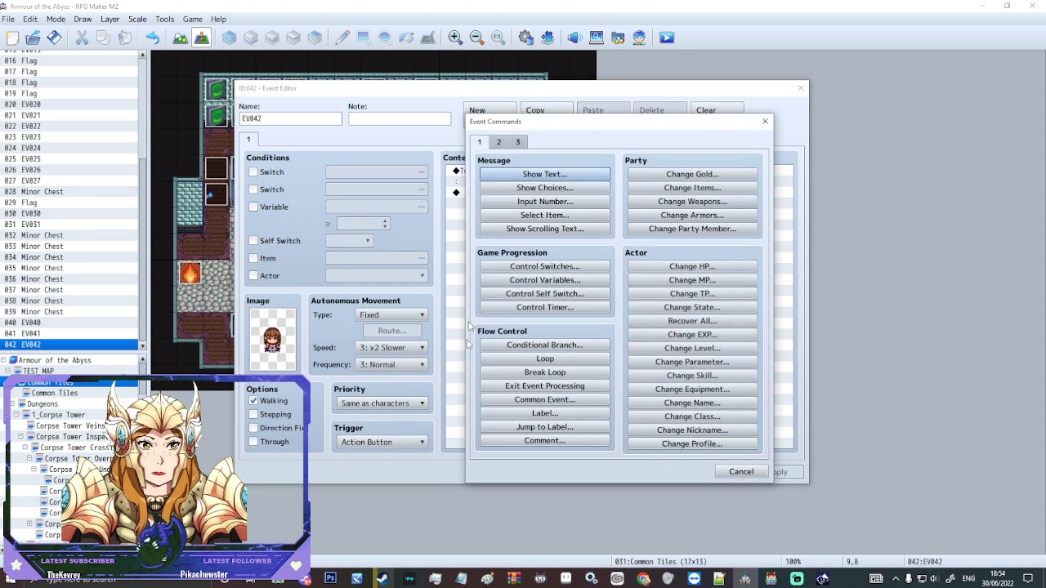
Step: Add a Conditional Branch checking whether actor Enter Phrase's name is 'Legend', with an Else path
click(544, 345)
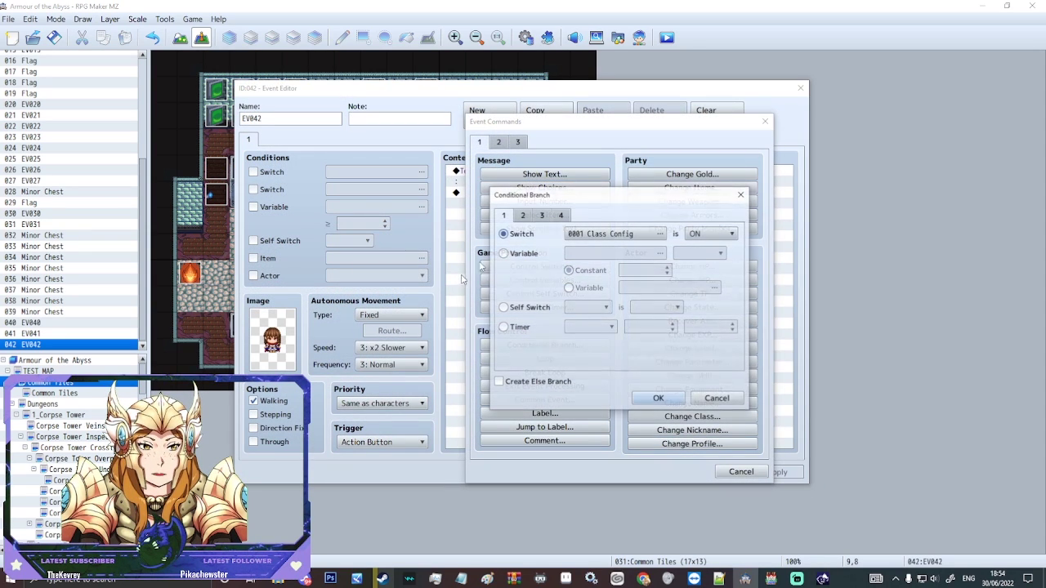
click(523, 215)
click(504, 215)
click(523, 215)
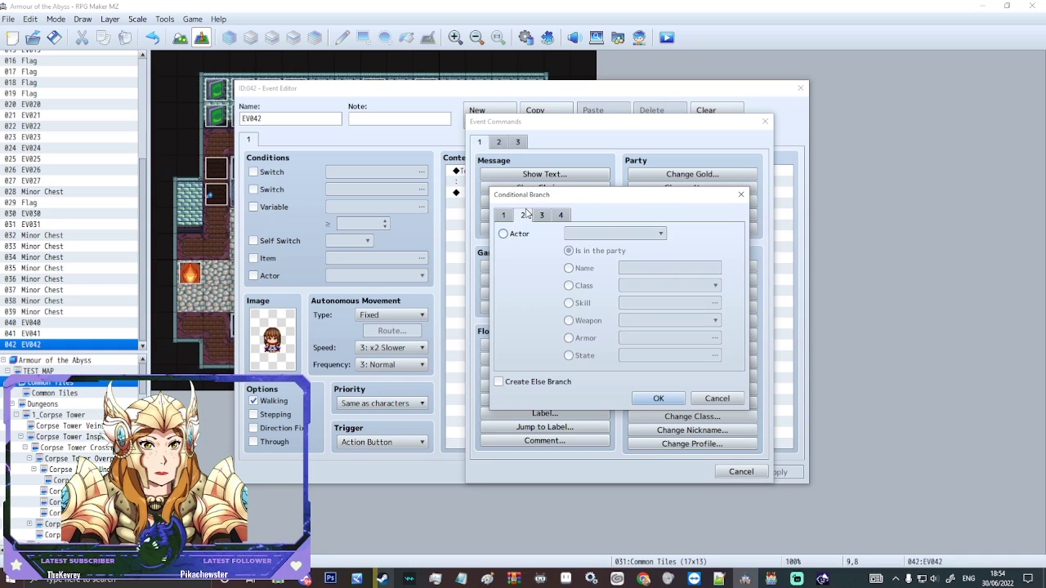
click(614, 233)
click(614, 234)
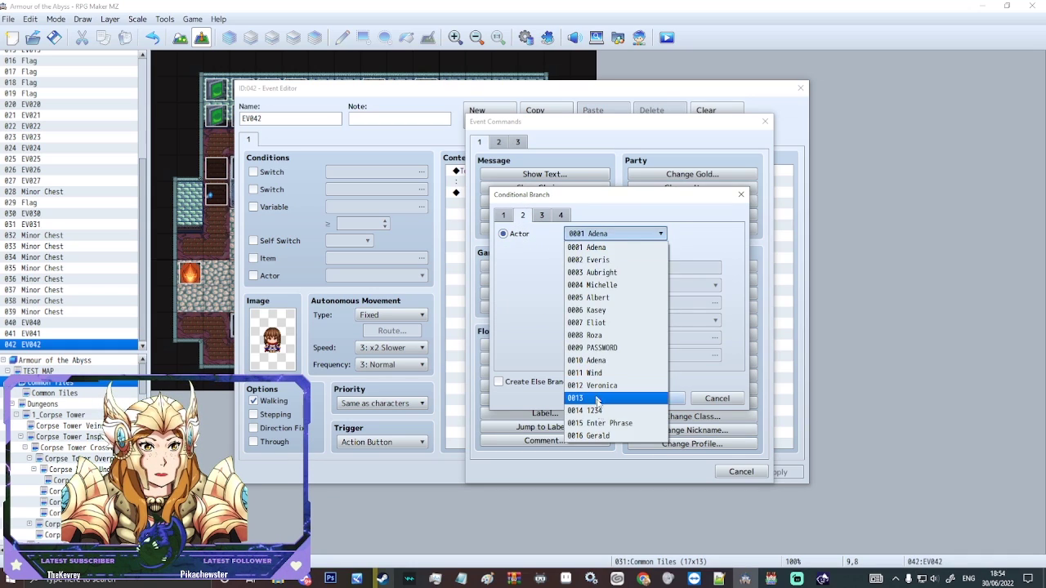
click(605, 423)
click(568, 268)
click(654, 268)
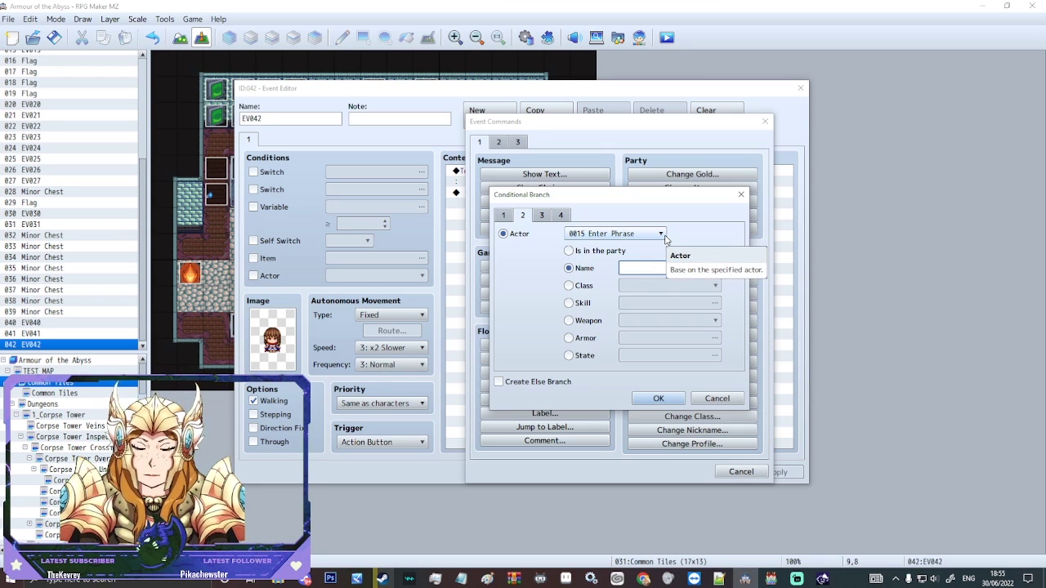
text(Legend)
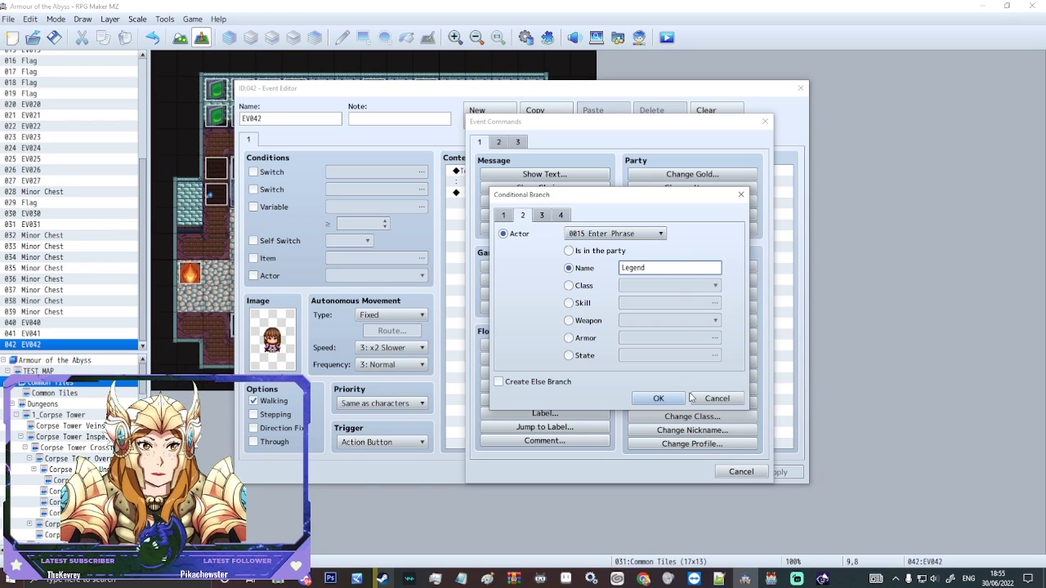
click(579, 382)
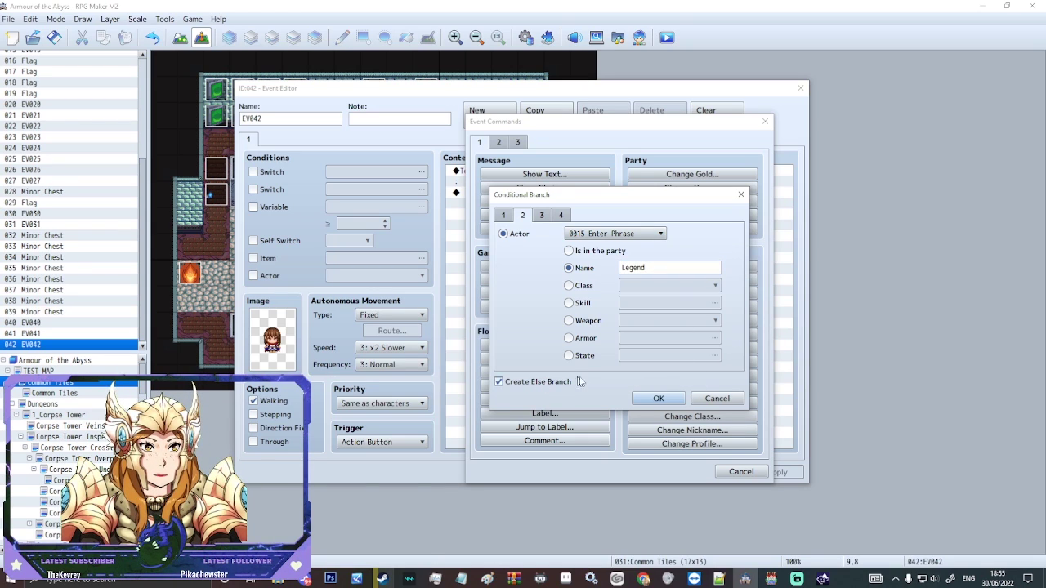
Step: Confirm the Legend branch and paste a duplicate of it below
click(659, 399)
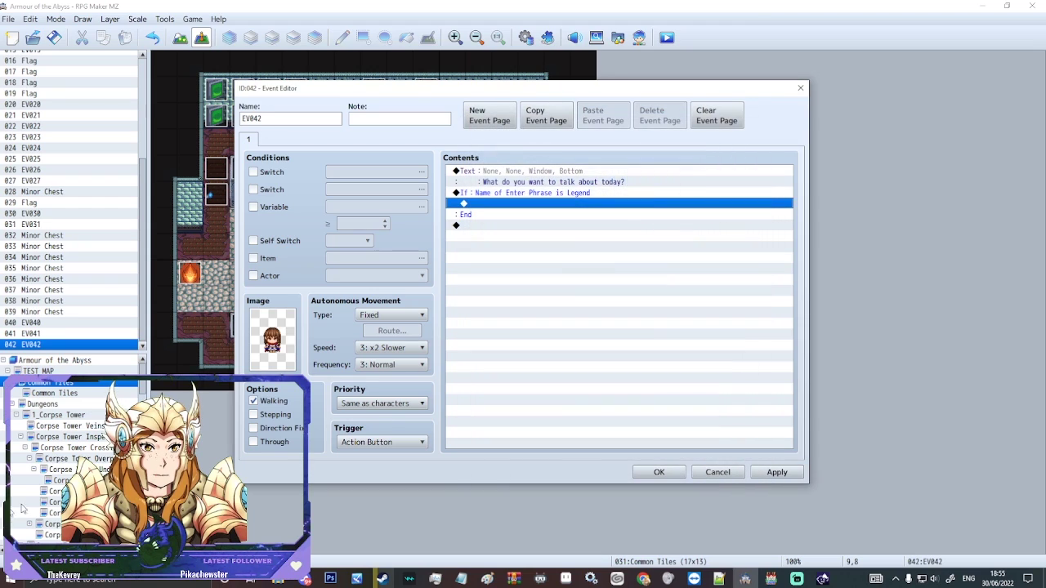
click(478, 193)
key(ctrl+c)
click(474, 226)
key(ctrl+v)
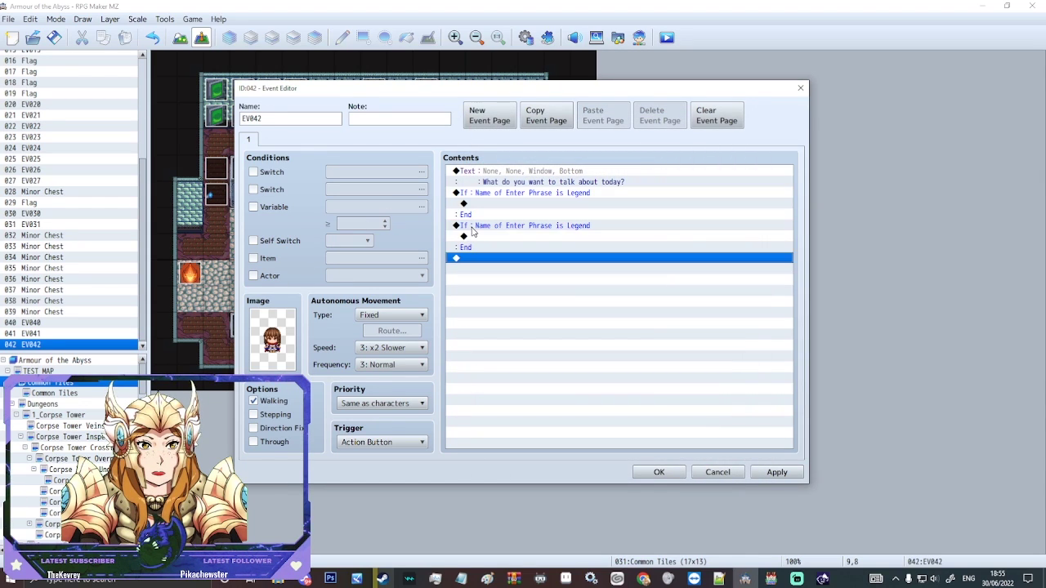
Step: Change the duplicated branch's name condition from Legend to 'Love'
click(474, 226)
right_click(473, 229)
click(497, 247)
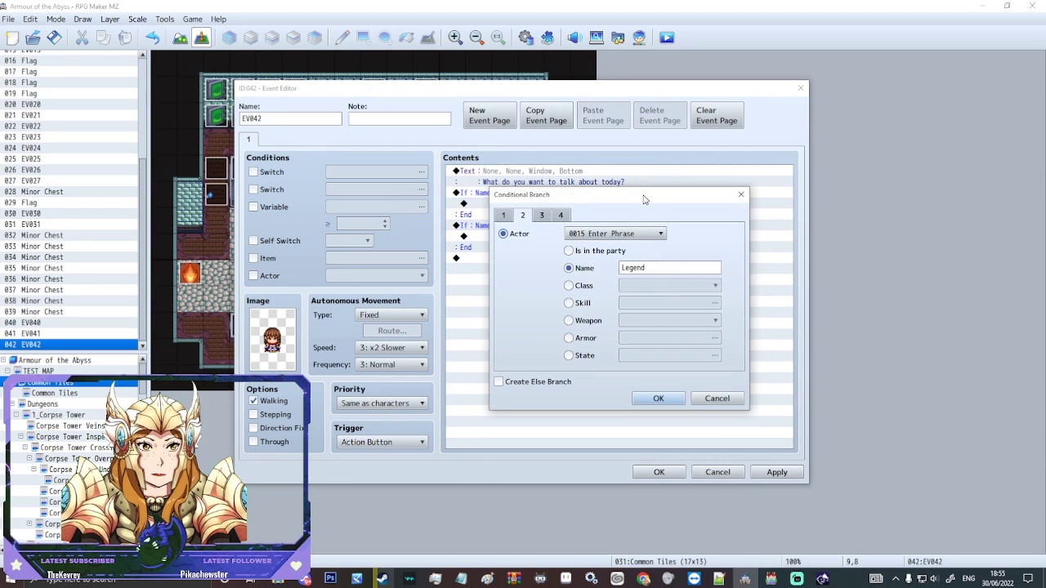
drag(644, 199, 774, 212)
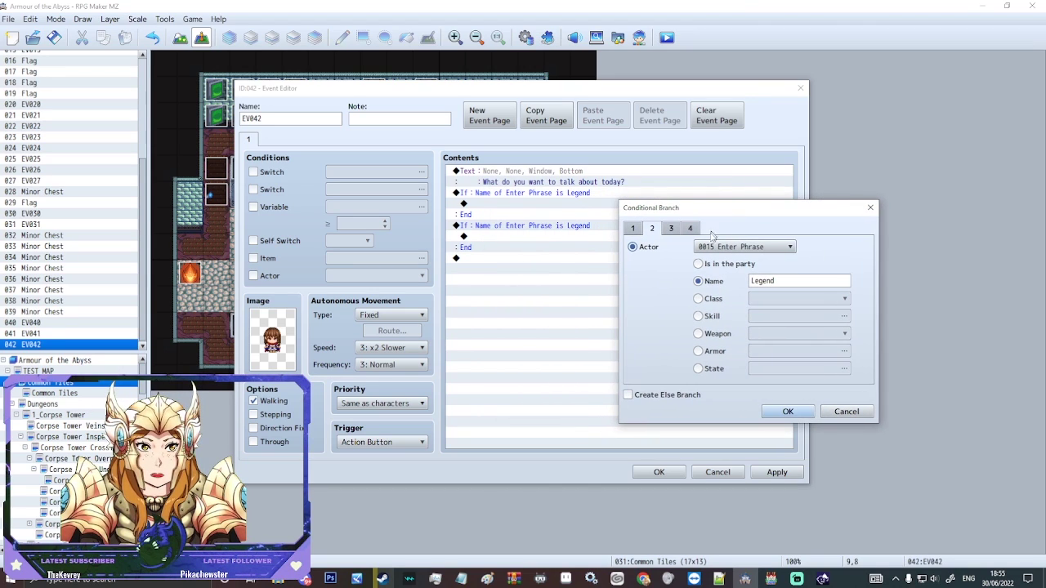
double_click(796, 275)
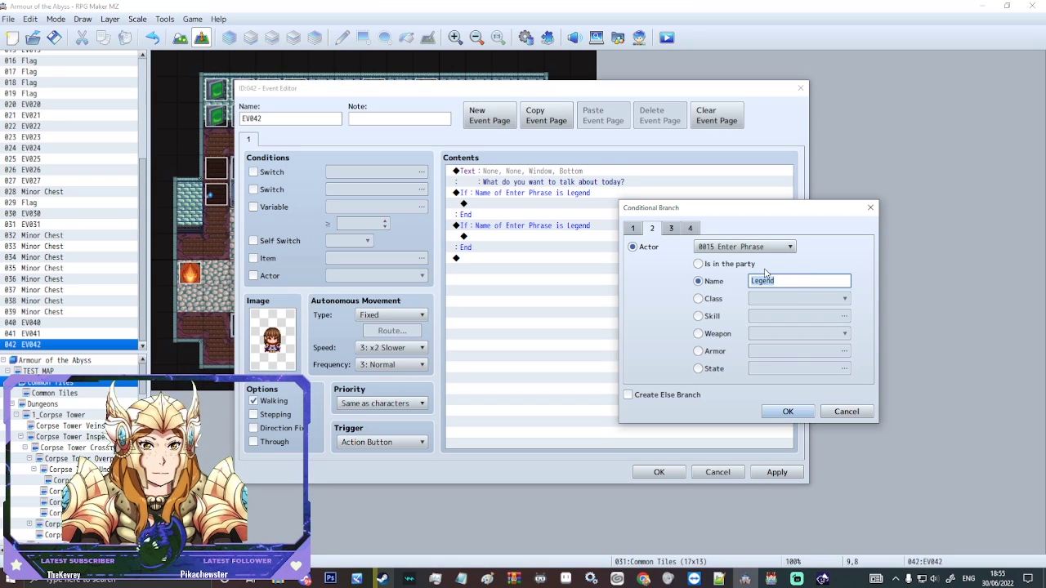
text(Love)
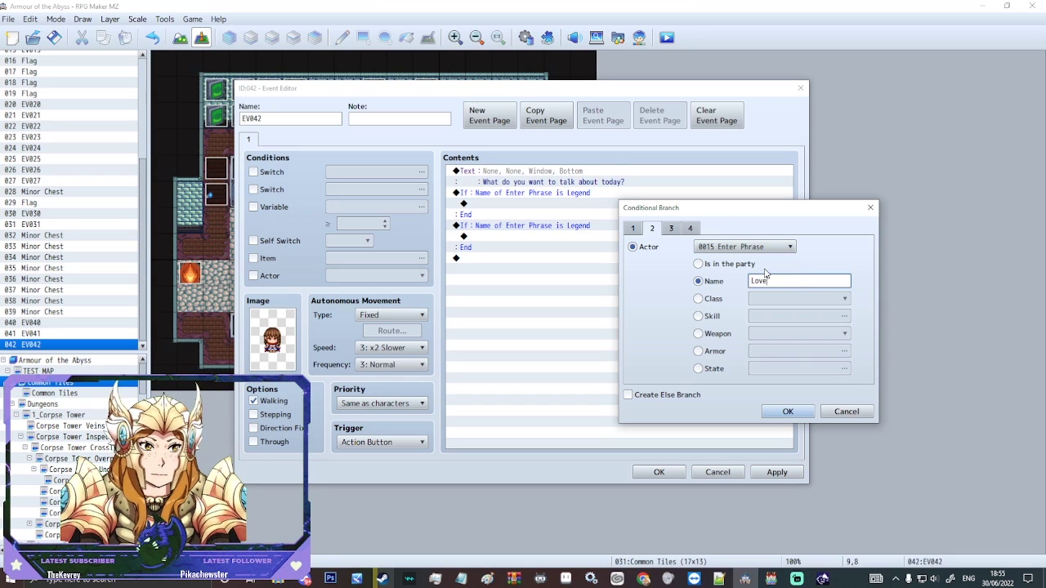
click(787, 411)
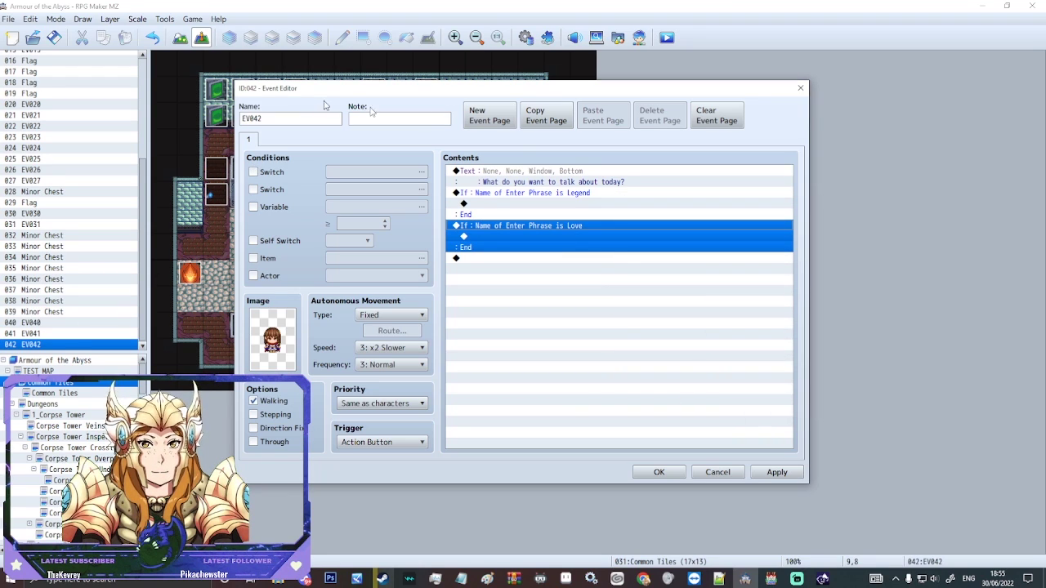
Step: Insert Name Input Processing for the Enter Phrase actor with a 14-character maximum
double_click(504, 203)
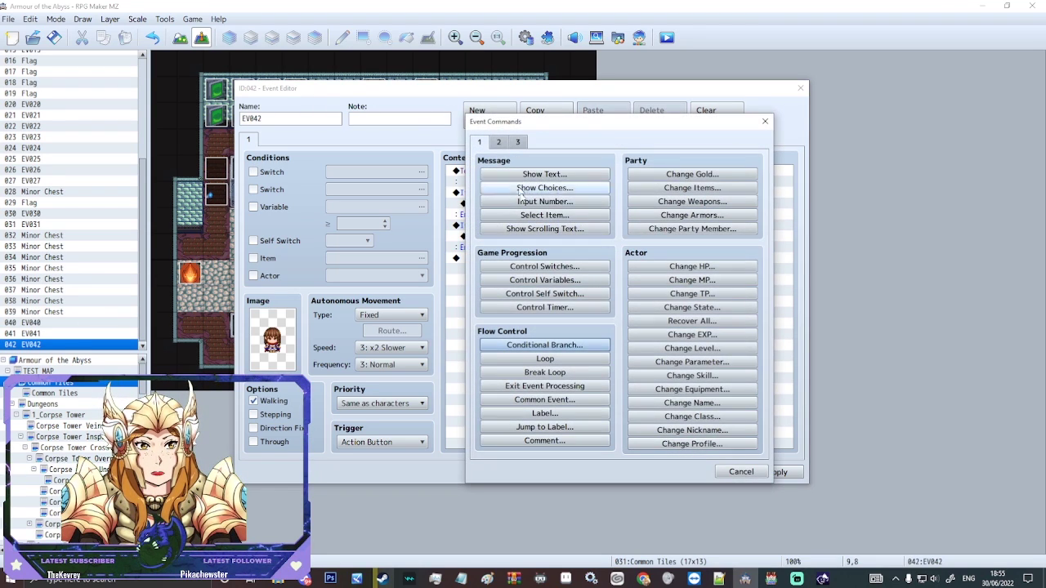
click(498, 142)
click(517, 142)
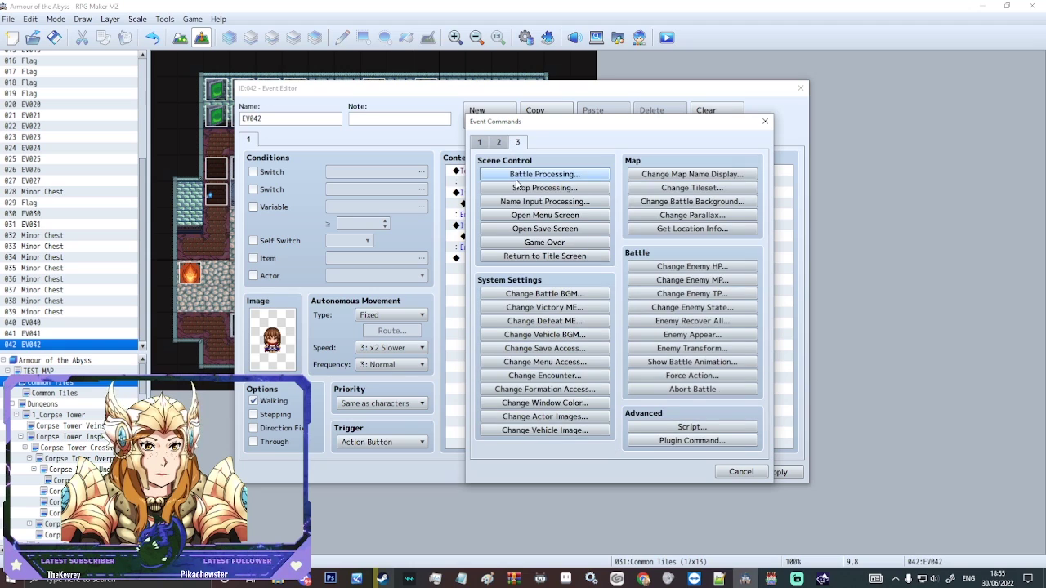
click(544, 201)
click(607, 287)
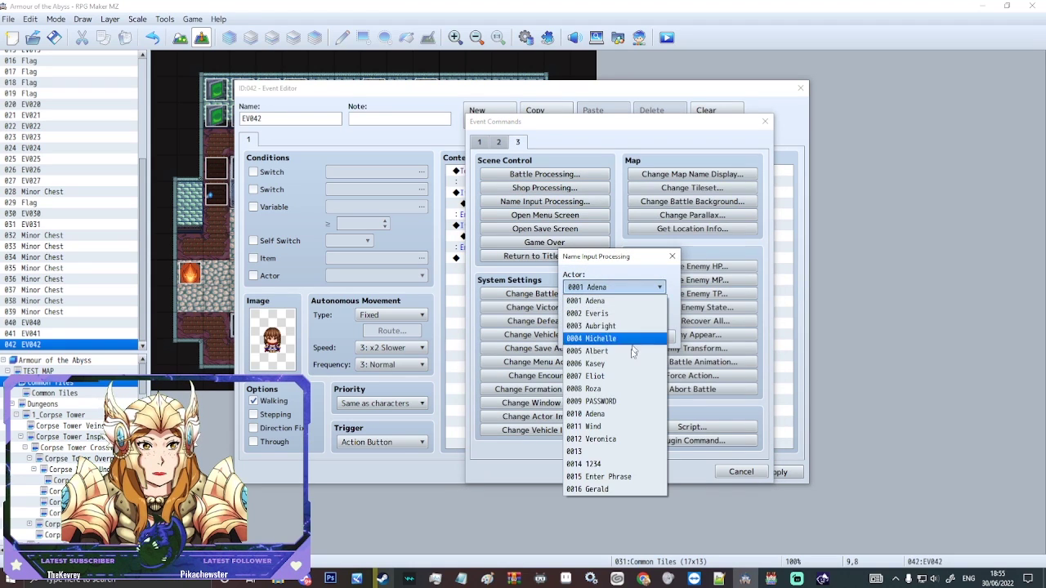
click(605, 465)
double_click(584, 316)
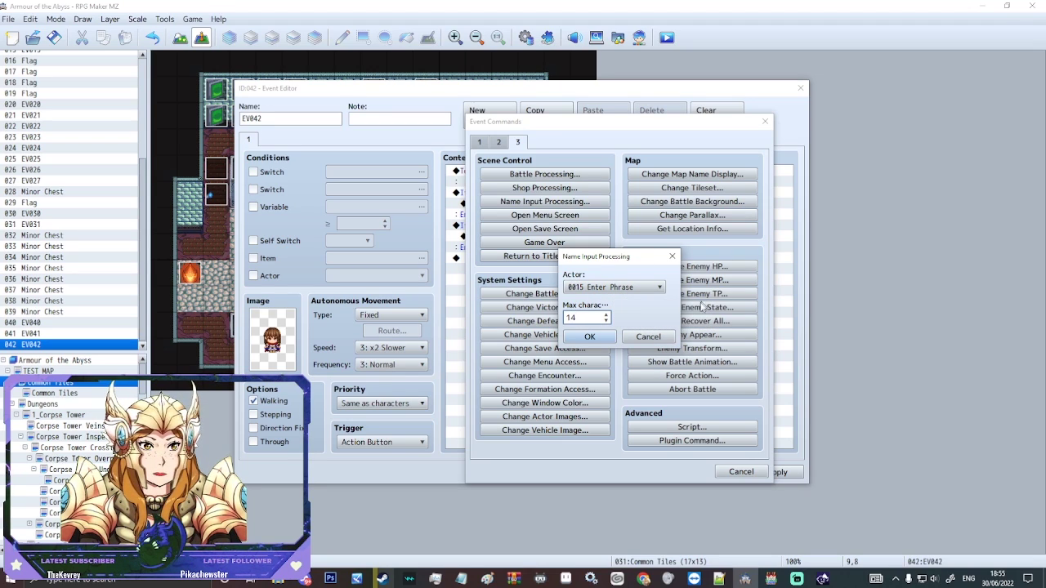
click(597, 342)
click(642, 270)
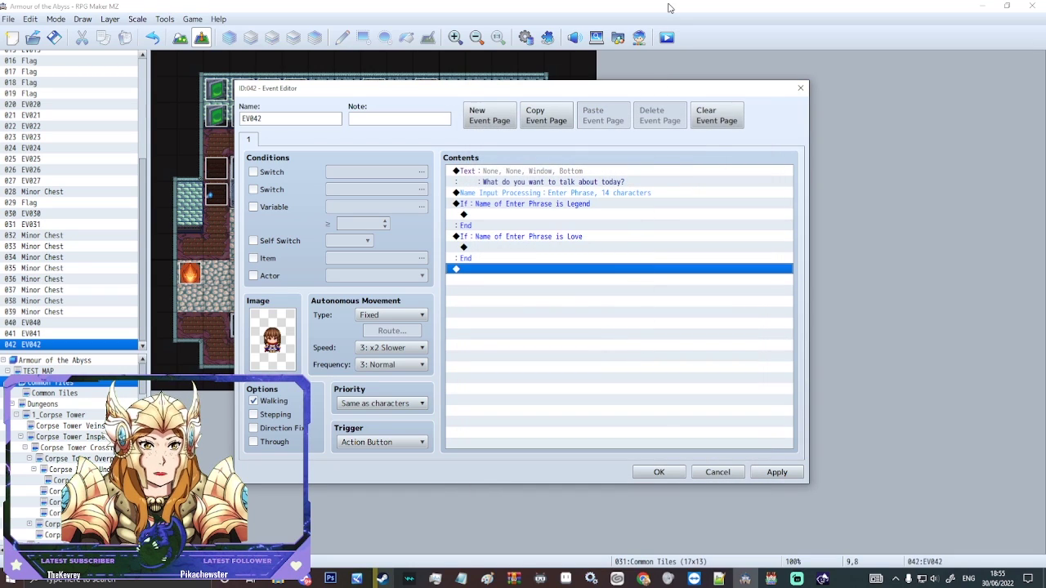
Step: Add the Show Text reply 'Did you hear about the two Sovereigns?' inside the Legend branch
double_click(523, 216)
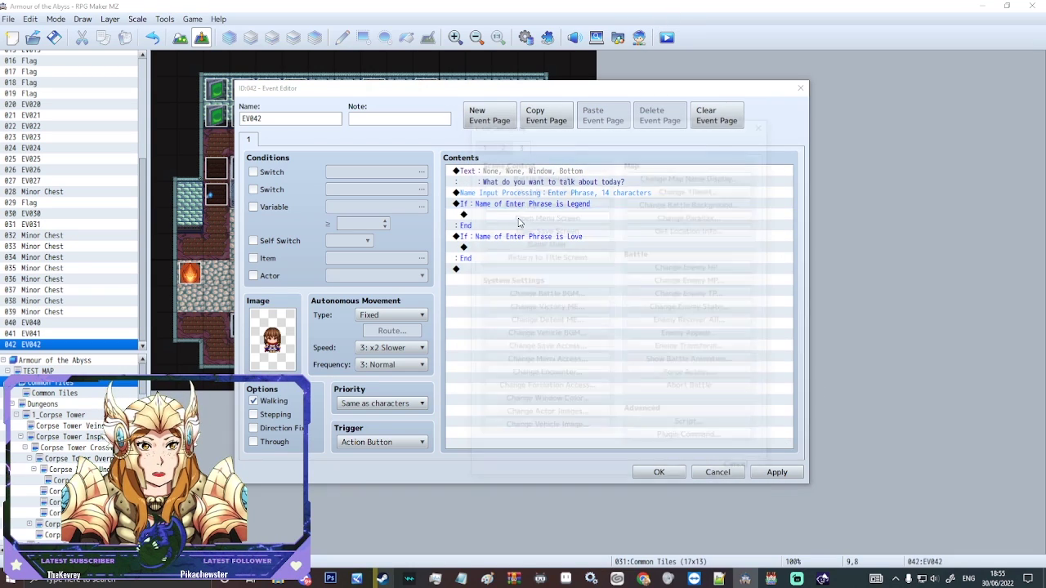
click(479, 142)
click(544, 174)
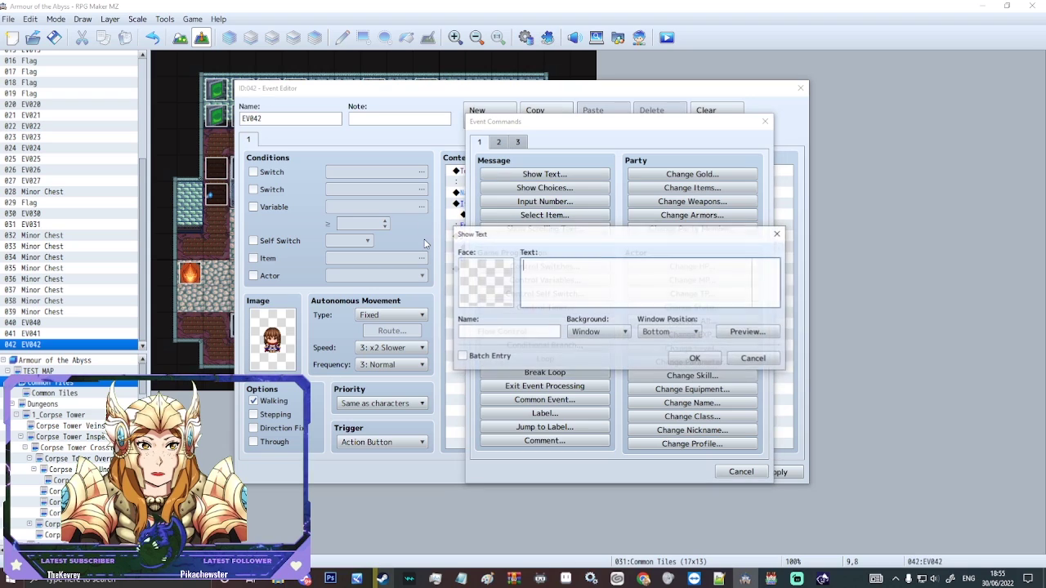
text(Did you hea)
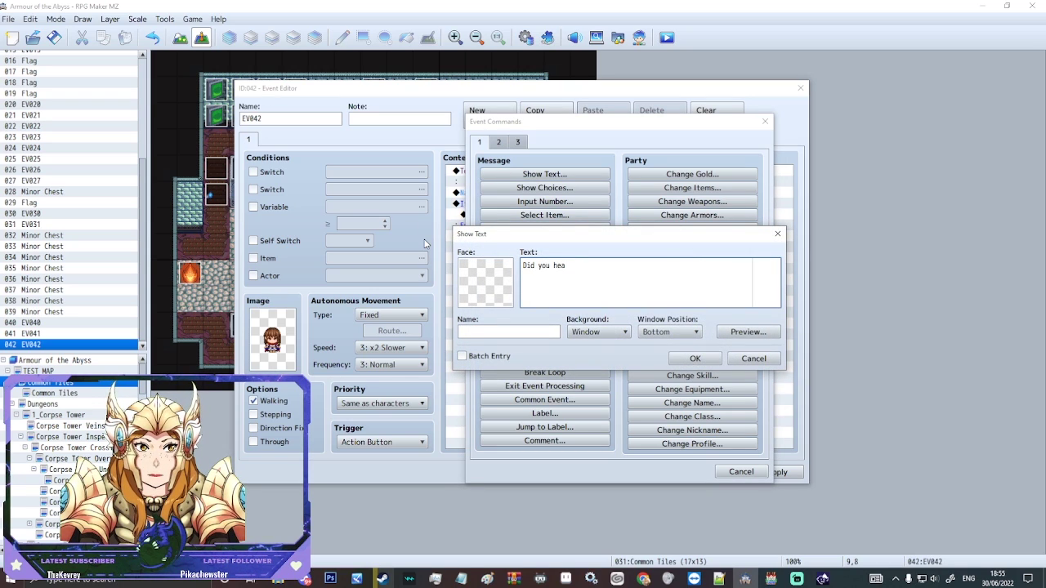
text(r about the)
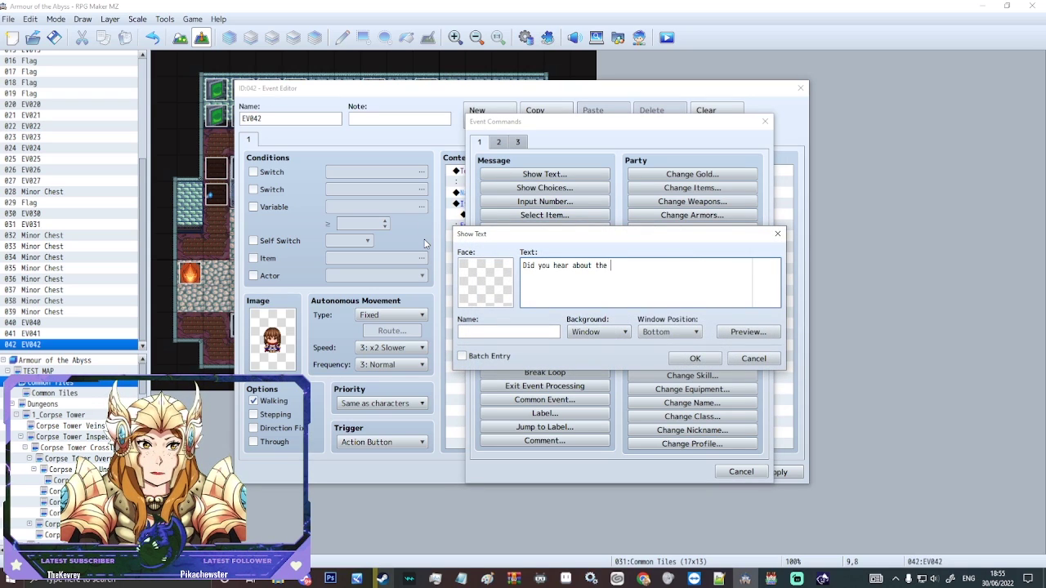
text( two Sovere)
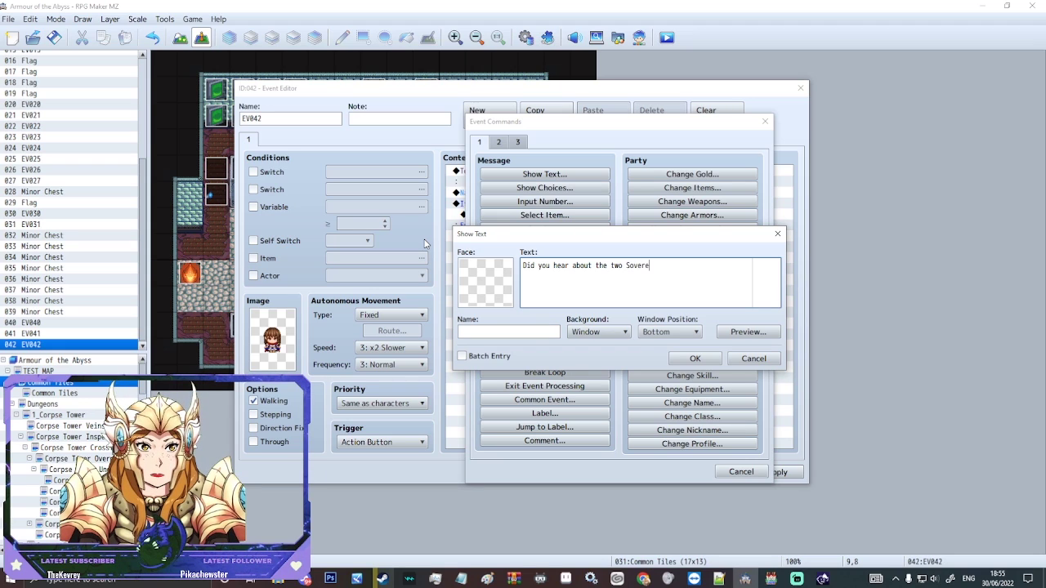
text(igns?)
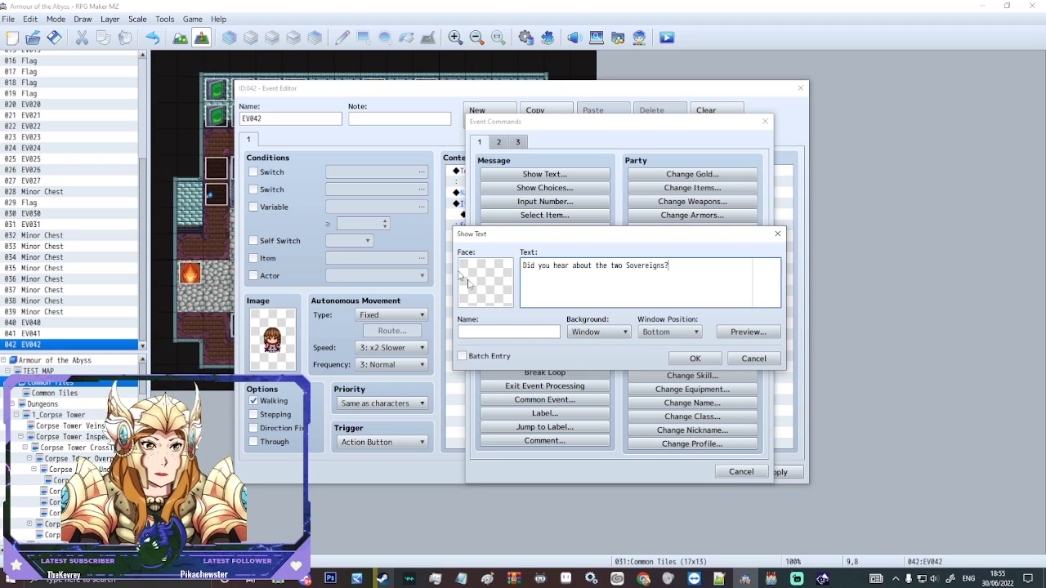
click(694, 358)
Step: Add the Show Text reply 'I really like pasta.' inside the Love branch and apply the changes
click(519, 258)
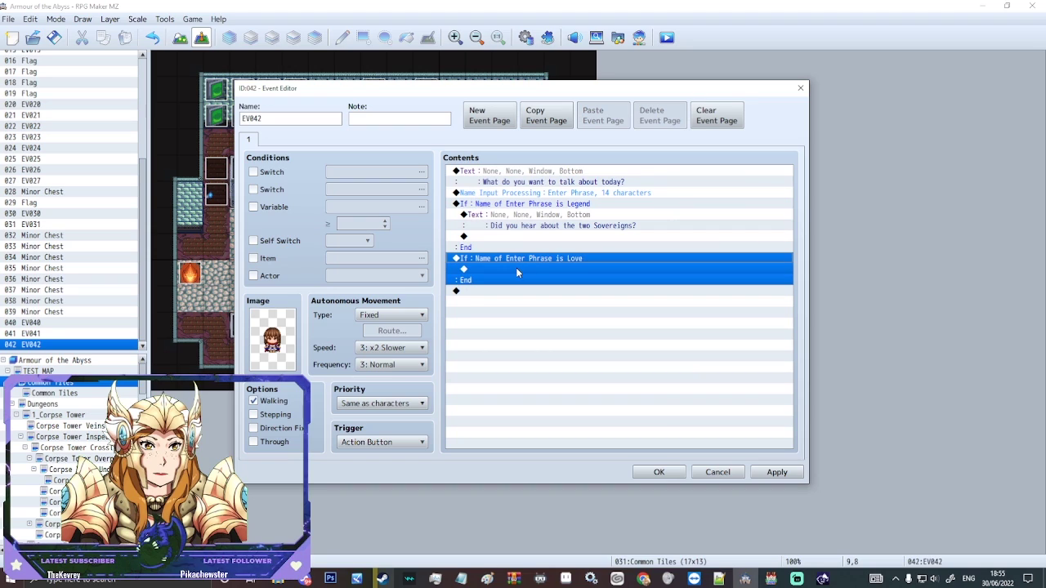
click(504, 270)
double_click(500, 272)
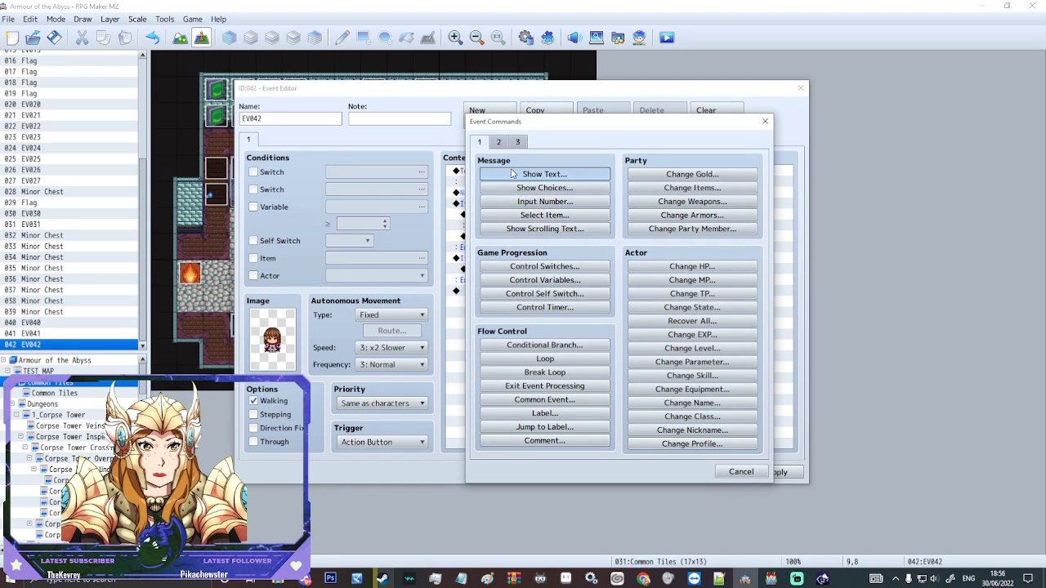
click(511, 174)
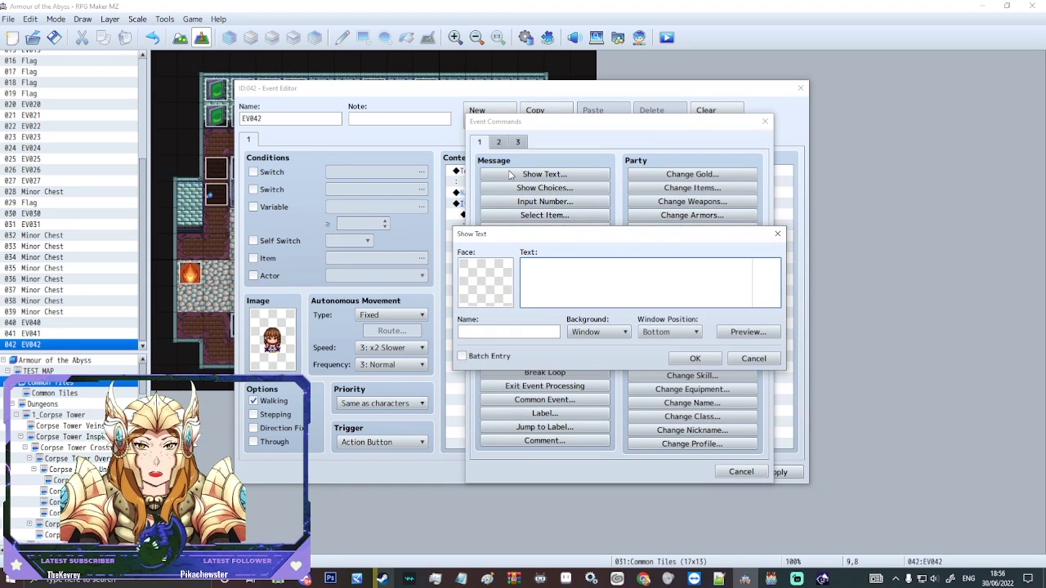
text(I)
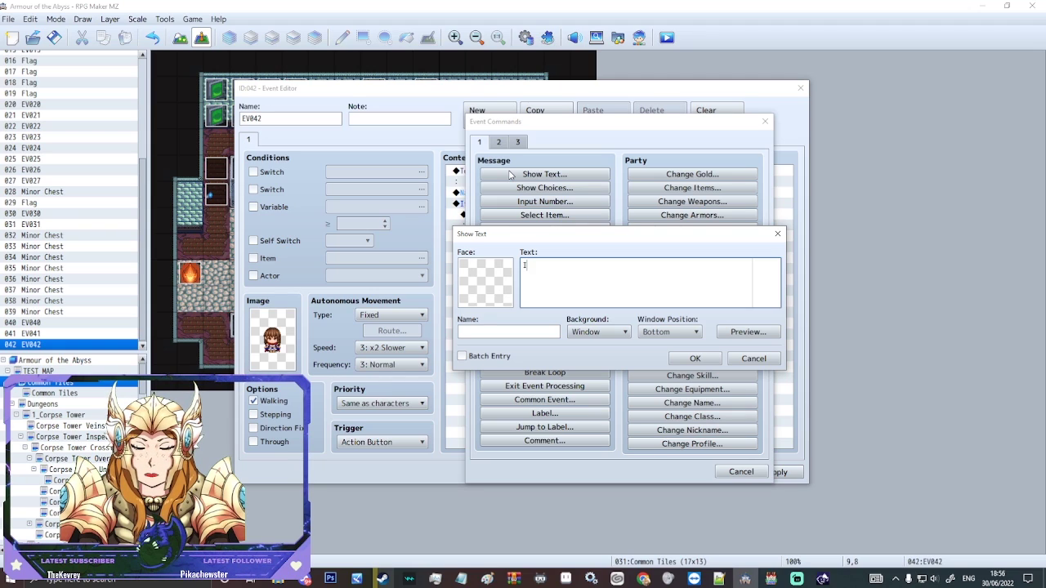
text( really like pasta.)
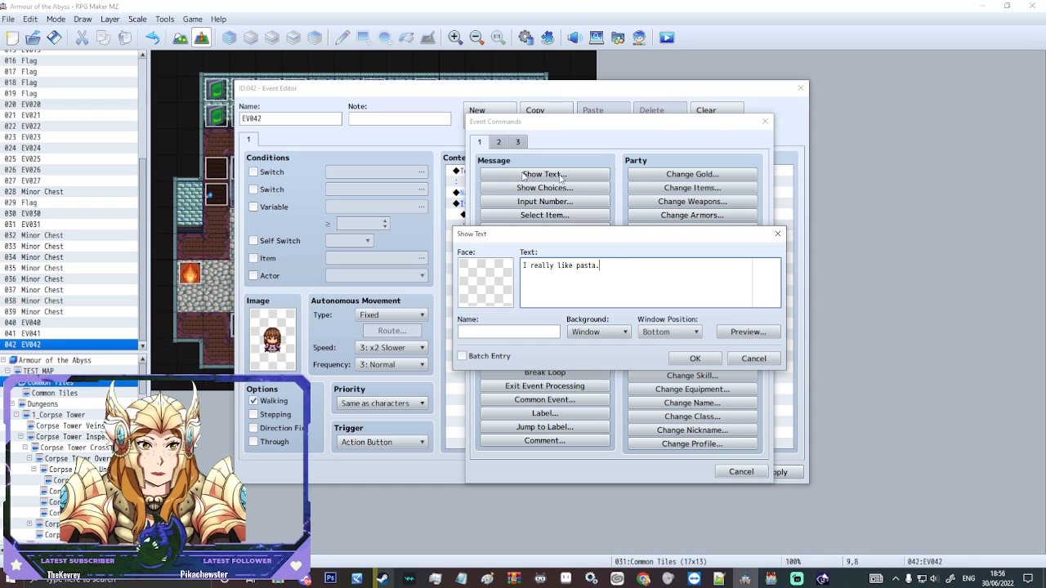
click(694, 358)
click(777, 472)
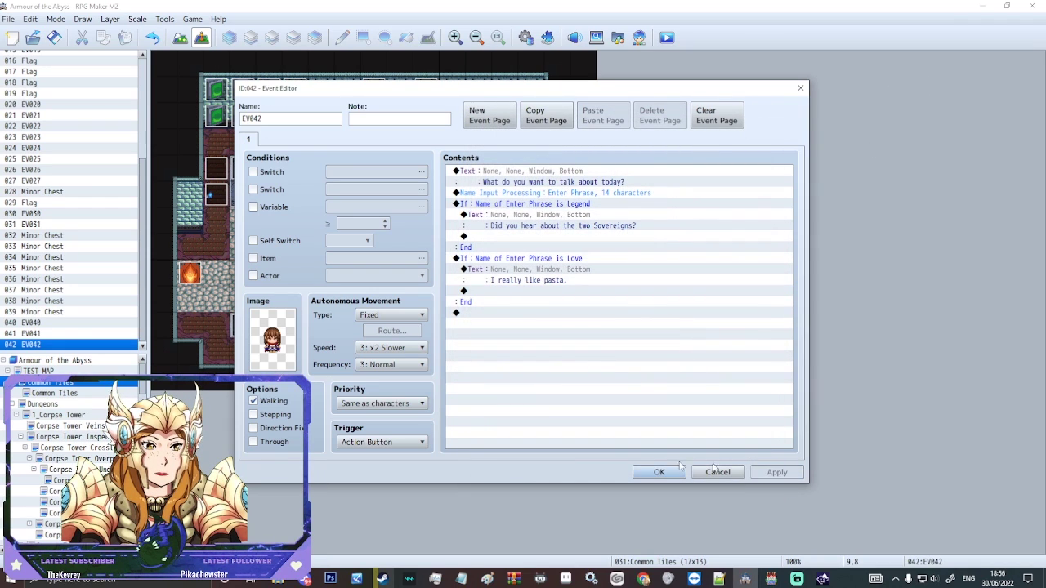
Step: Save the project and start a new game in playtest
click(658, 473)
click(667, 38)
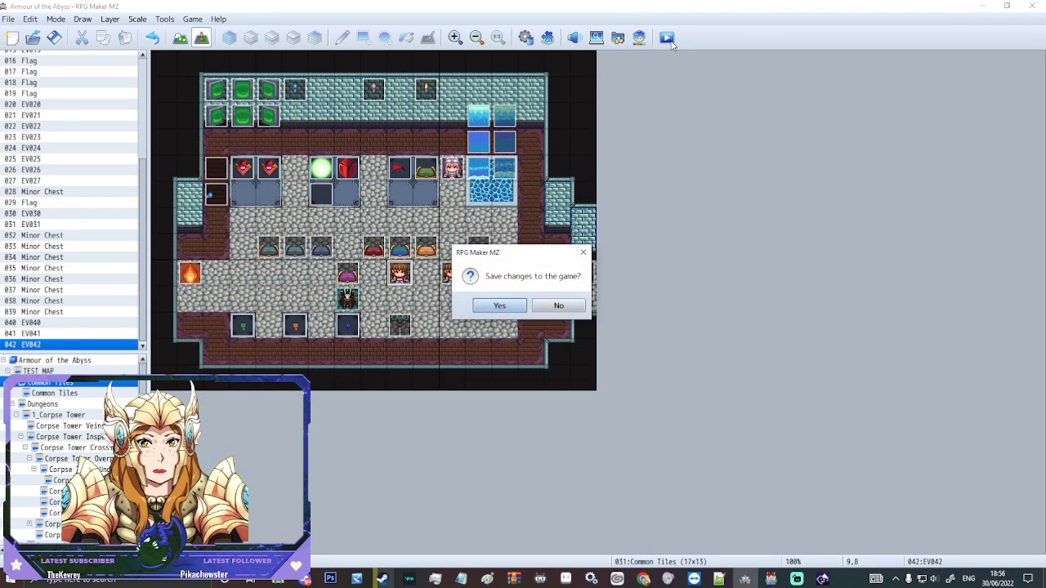
key(Return)
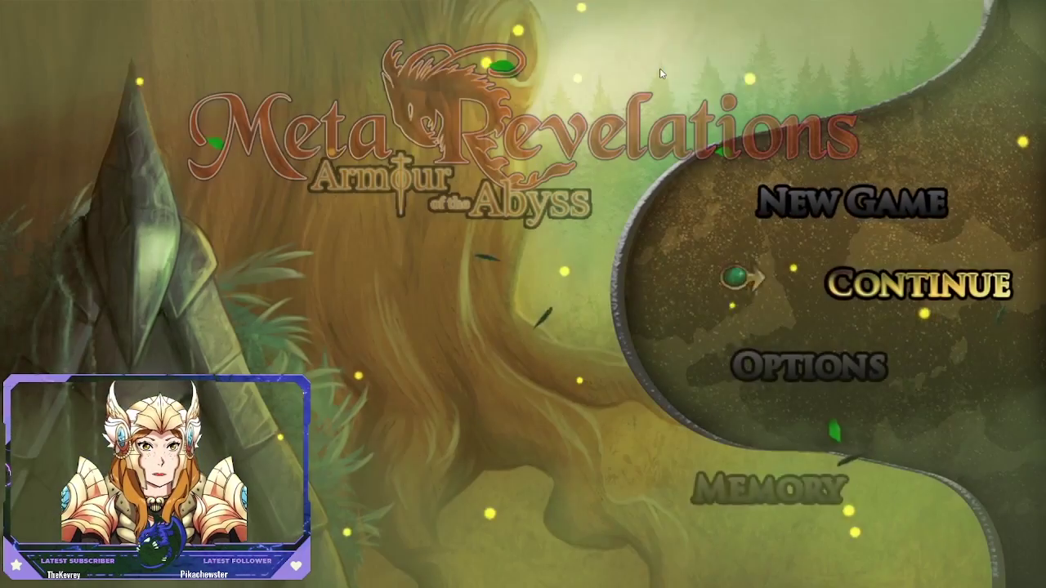
key(Return)
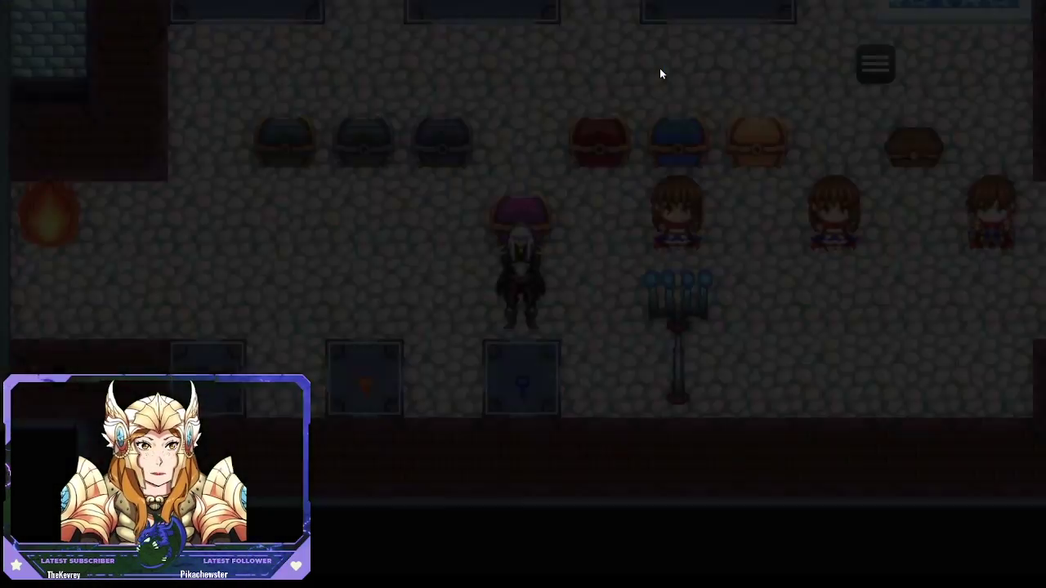
Step: Talk to the NPC and enter 'Love', getting the pasta reply
key(Right)
key(Return)
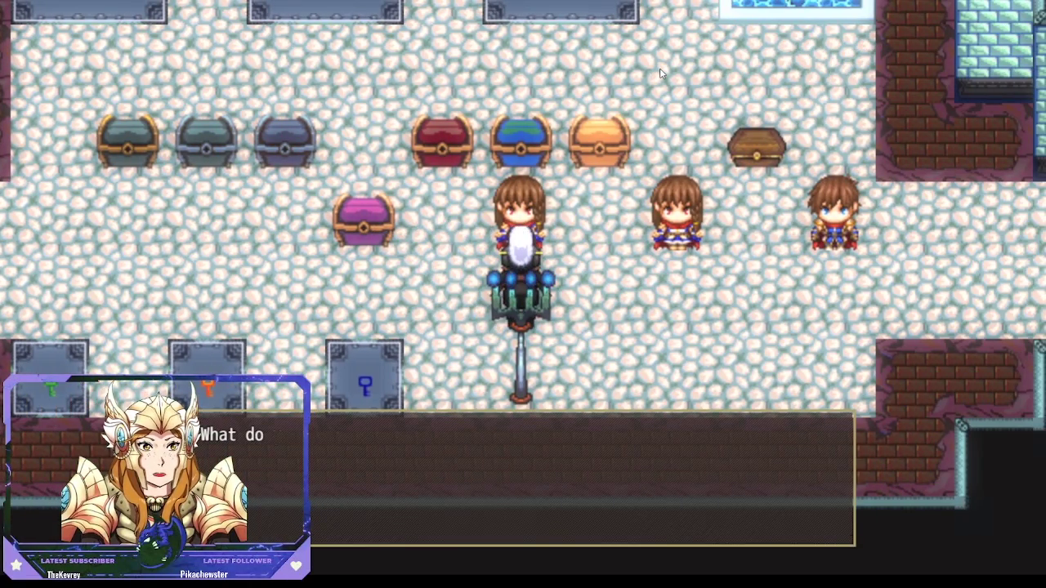
key(Return)
key(BackSpace)
key(BackSpace)
key(BackSpace)
key(BackSpace)
key(BackSpace)
key(BackSpace)
key(BackSpace)
key(BackSpace)
key(BackSpace)
key(BackSpace)
key(BackSpace)
key(BackSpace)
text(Love)
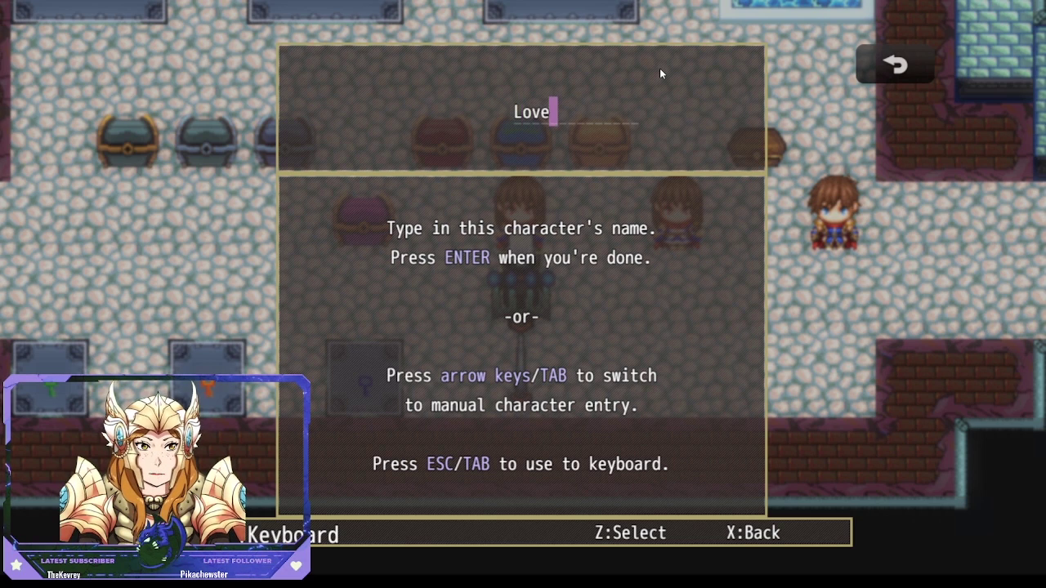
key(Return)
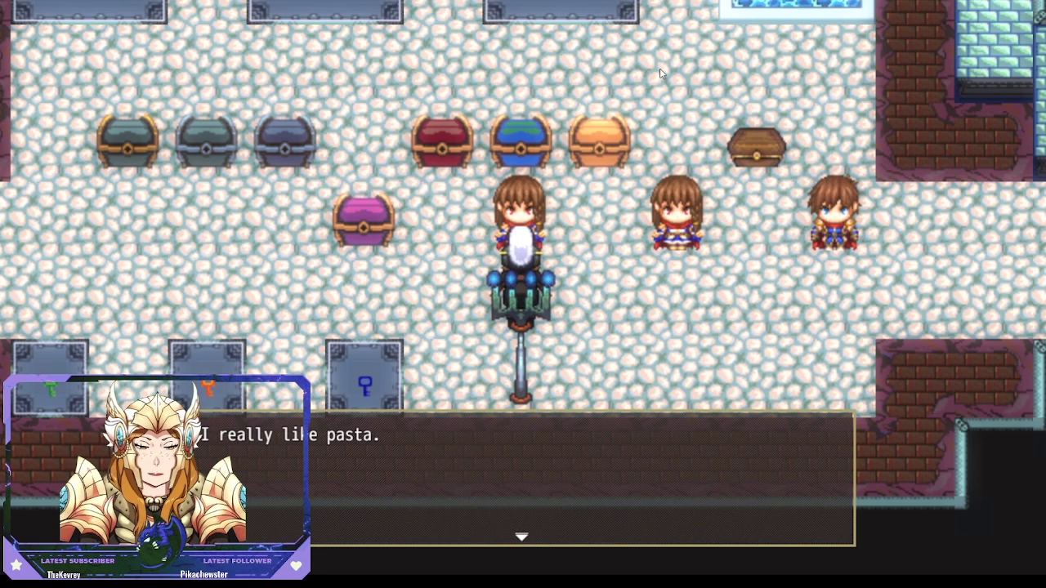
key(Return)
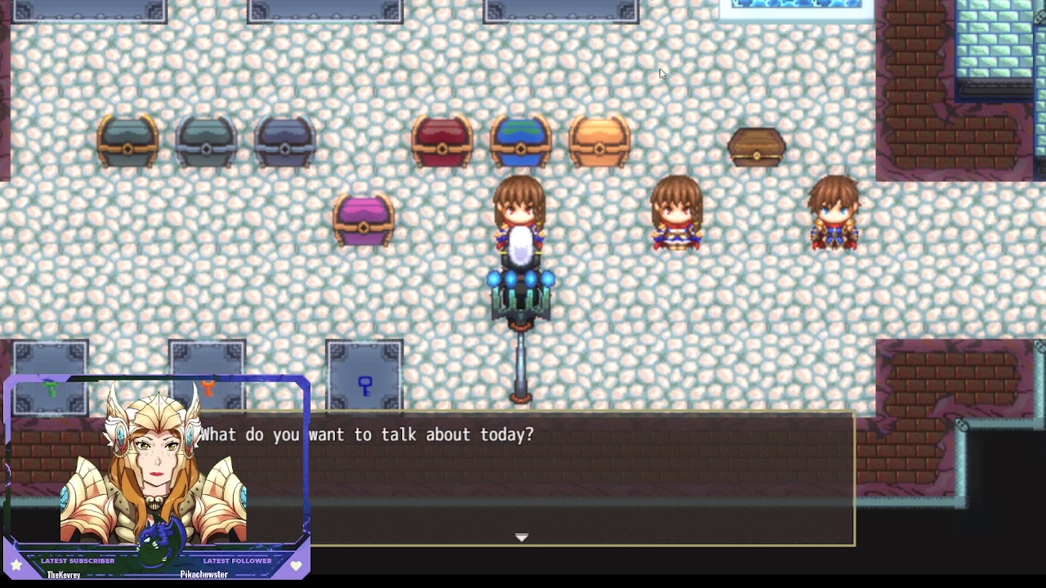
Step: Enter 'Legend' to get the Sovereigns reply, then use Game End to return to the title
key(Return)
key(BackSpace)
key(BackSpace)
key(BackSpace)
key(BackSpace)
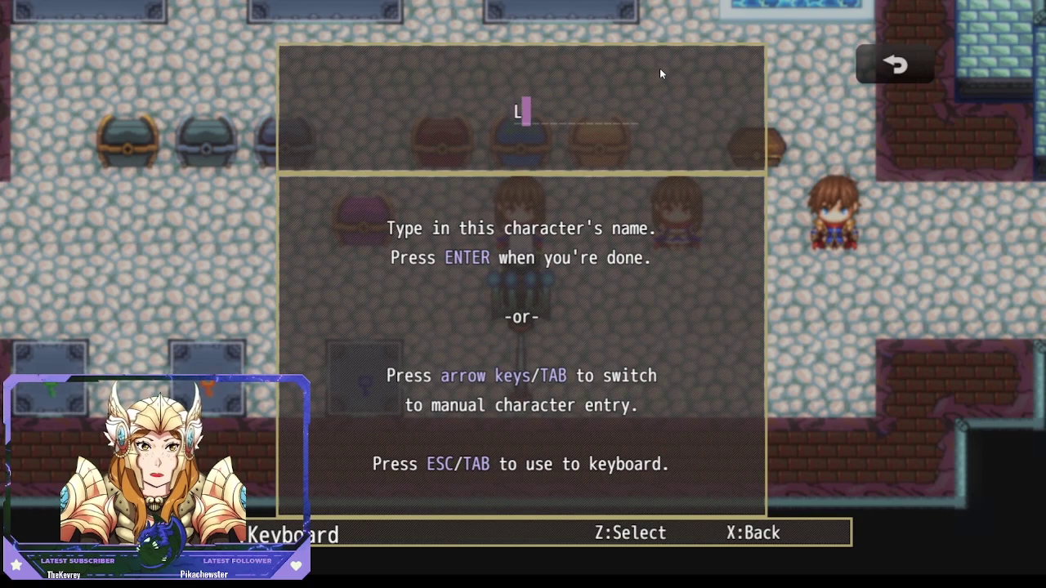
text(Legend)
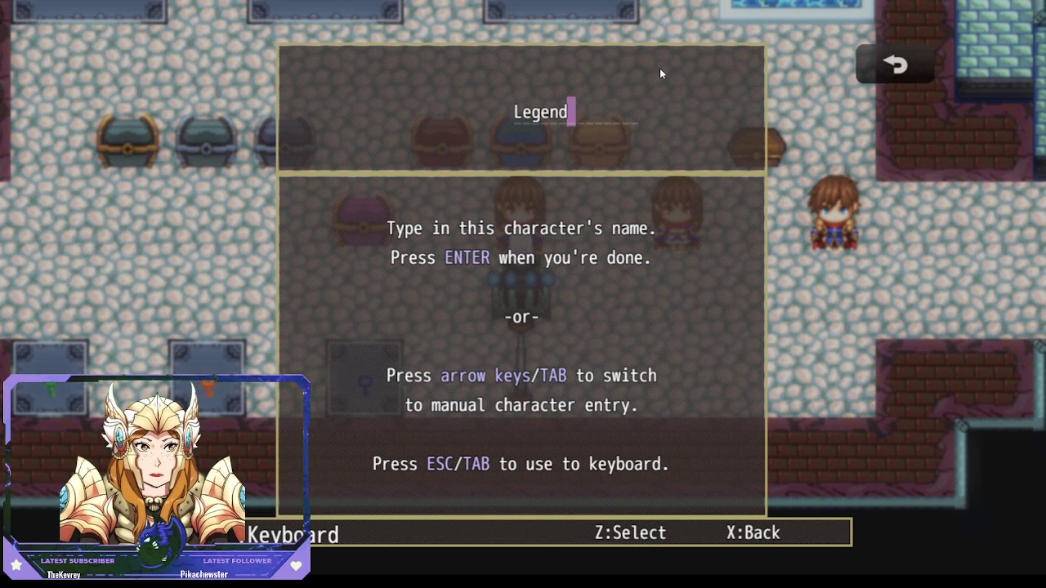
key(Return)
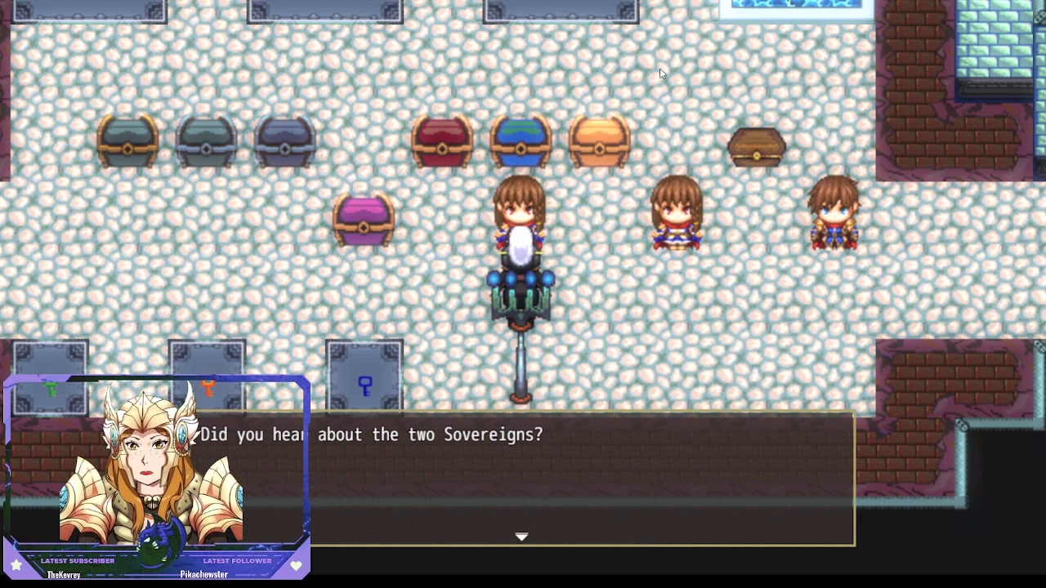
key(Return)
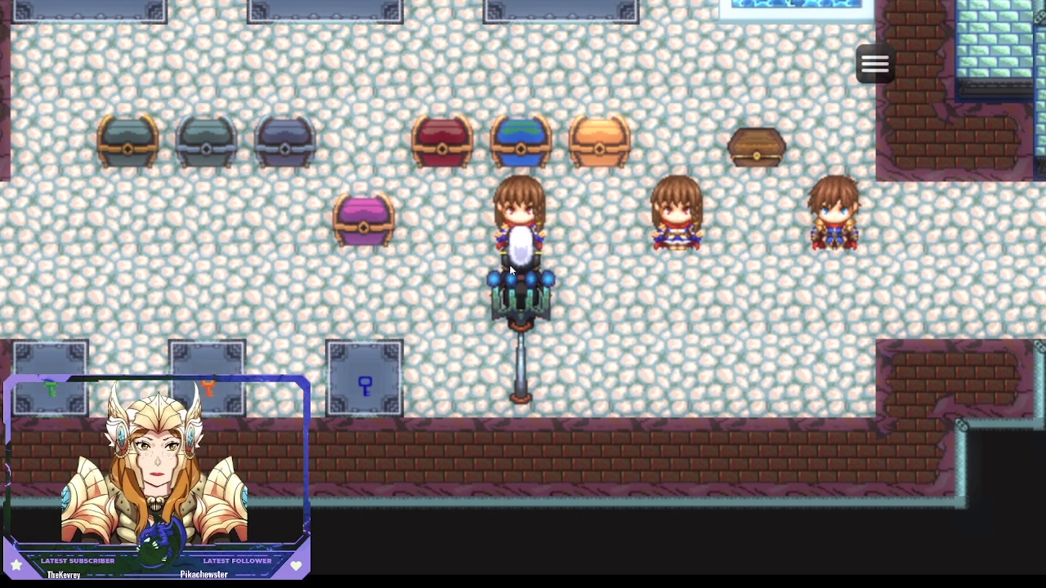
key(Escape)
click(734, 387)
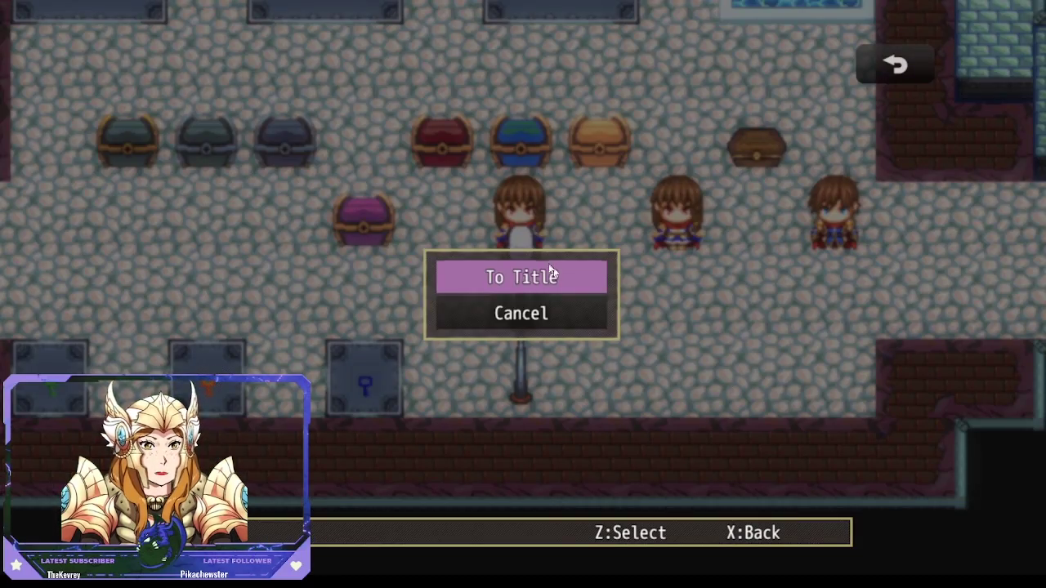
click(529, 276)
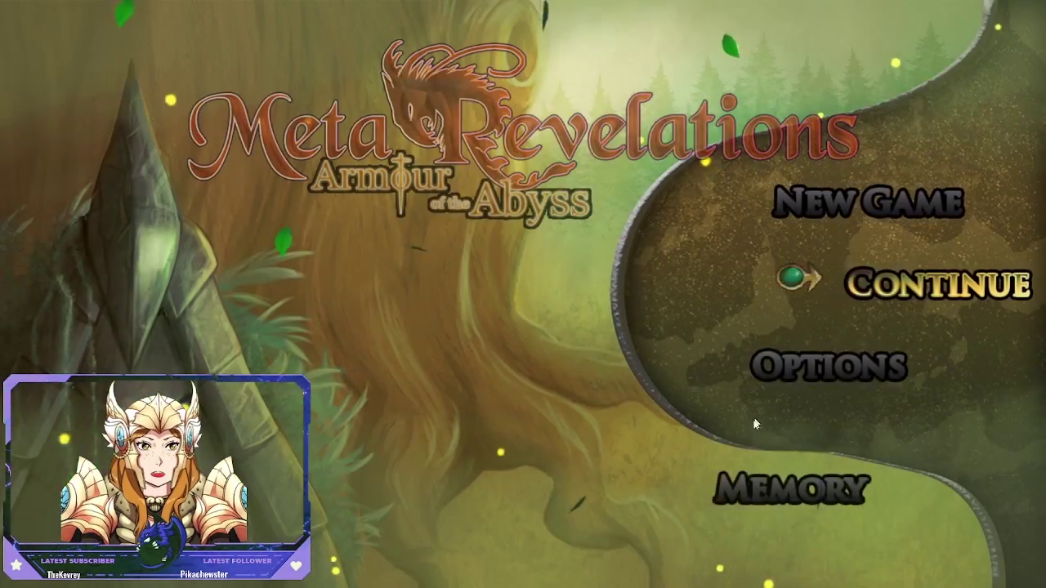
Step: Close the playtest window and drag Minor Chest 036 up one tile to 7,7
key(alt+F4)
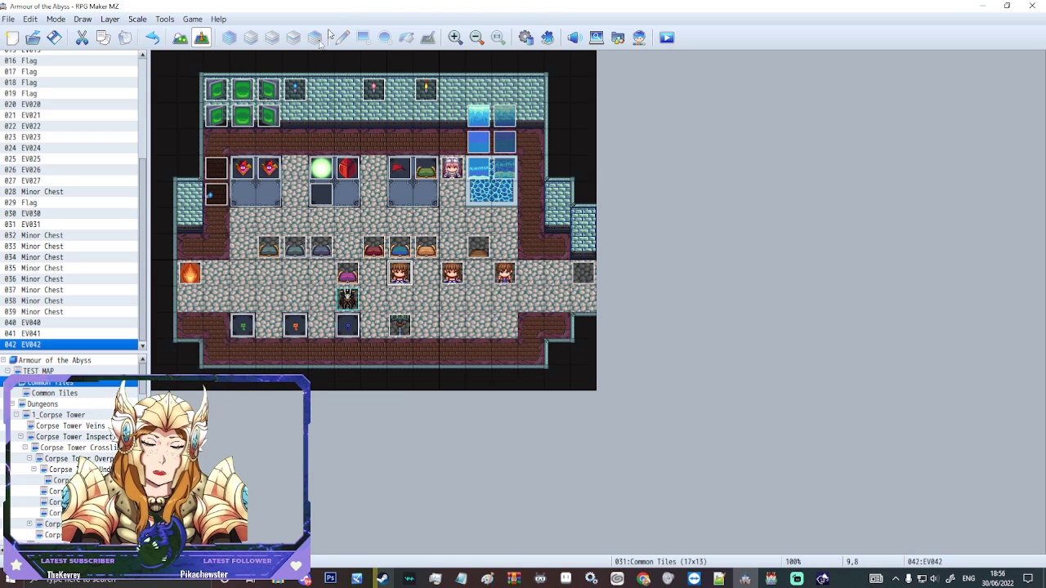
drag(347, 275, 347, 250)
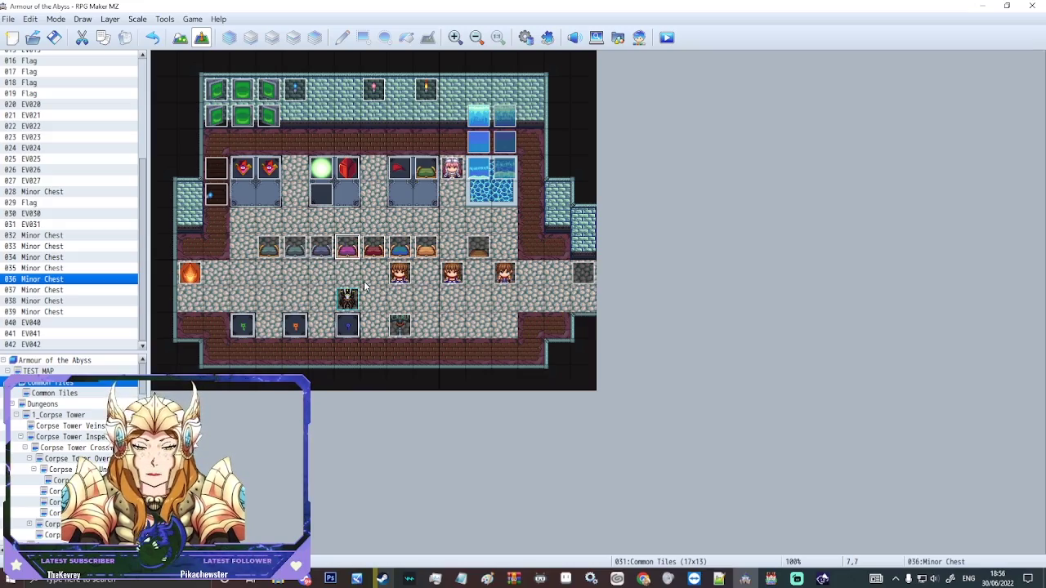